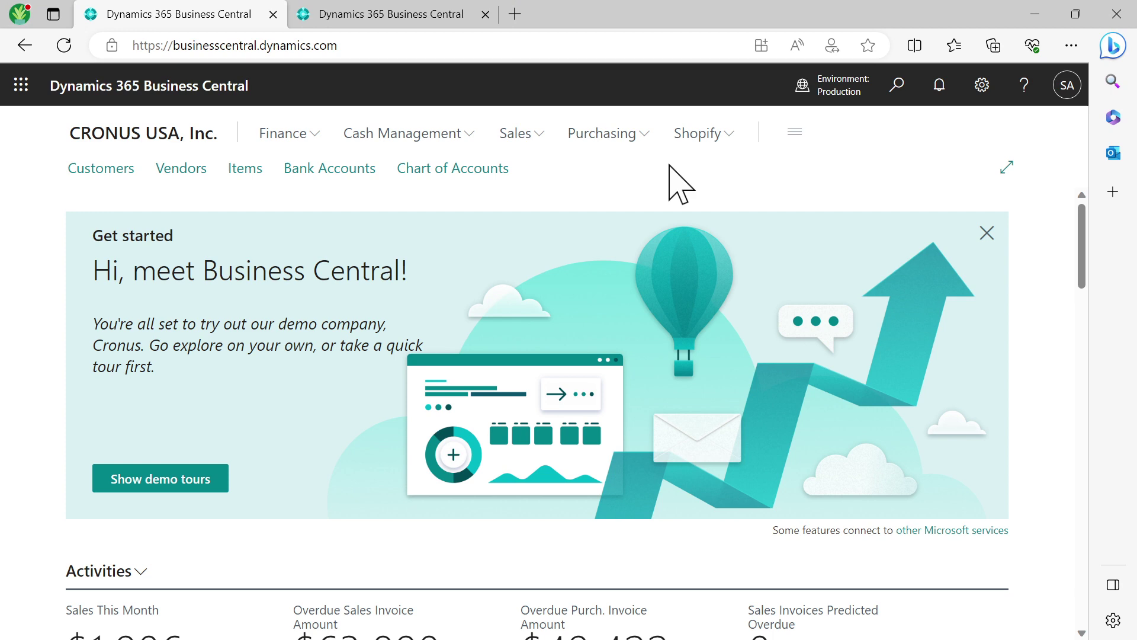
# Step: Open the first sales order, for Adatum Corporation, from the Sales Orders list
pyautogui.click(513, 140)
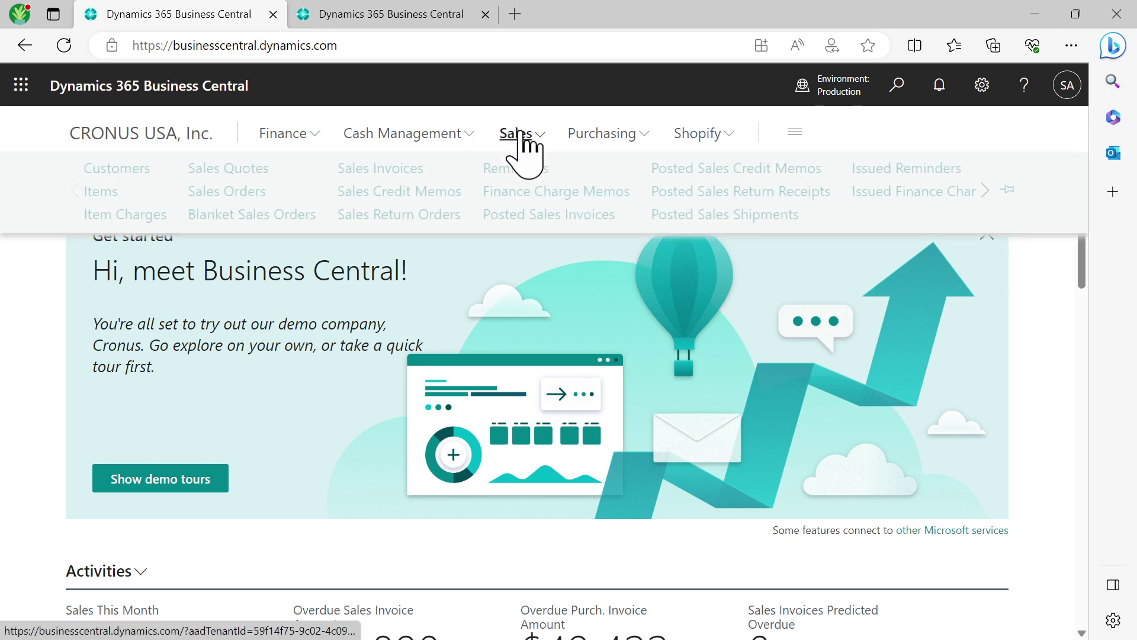
pyautogui.click(217, 191)
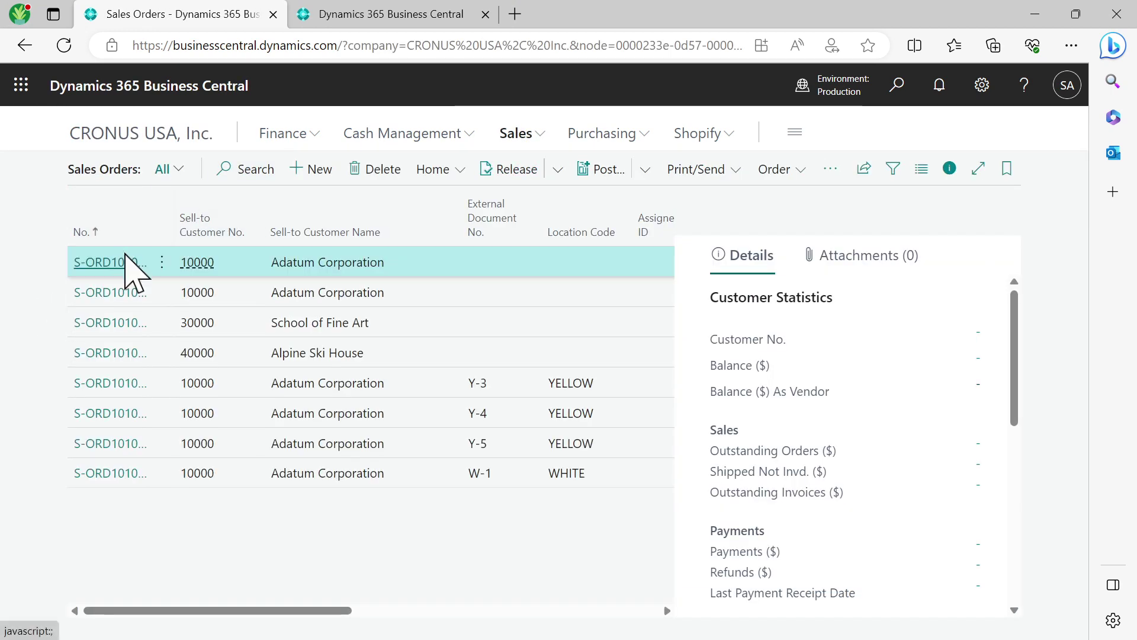
pyautogui.click(129, 263)
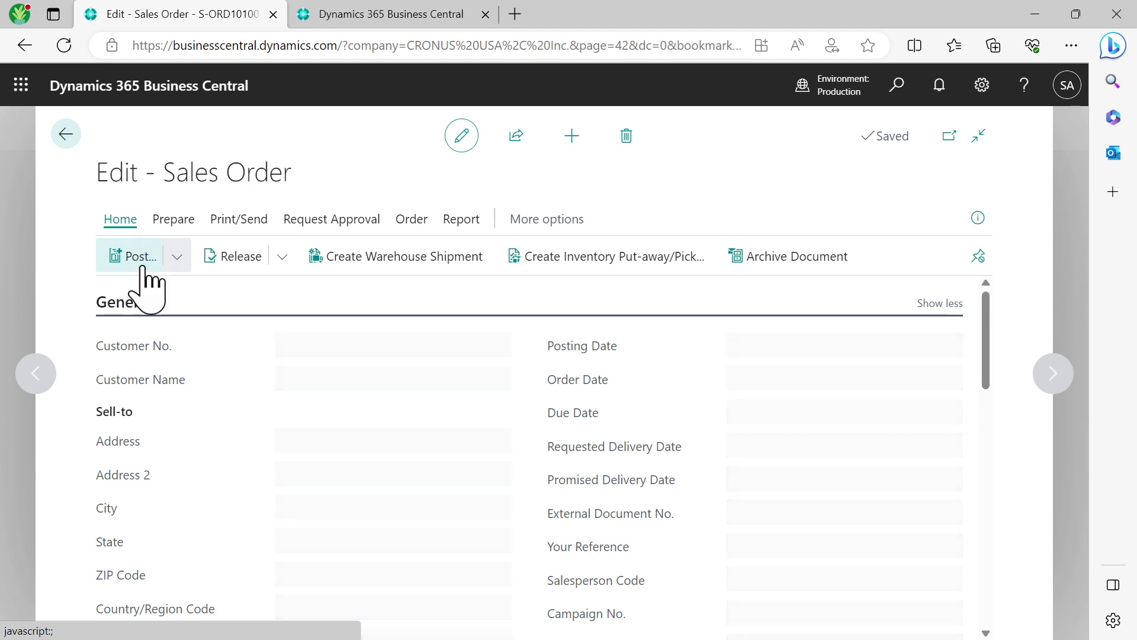
pyautogui.scroll(-8, 295, 347)
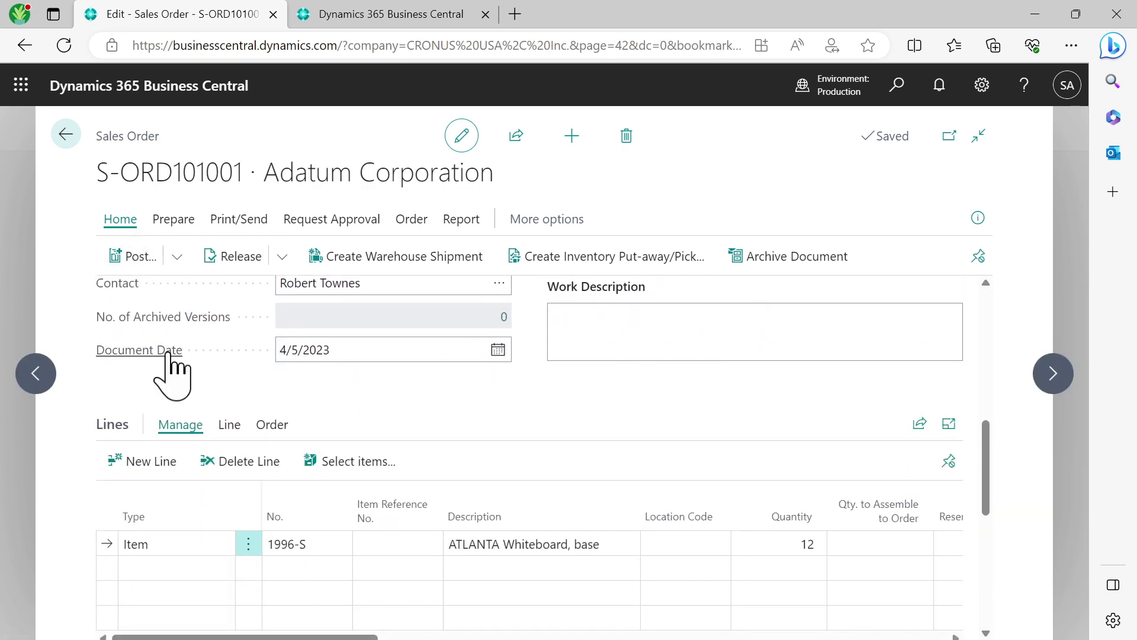
pyautogui.scroll(8, 556, 352)
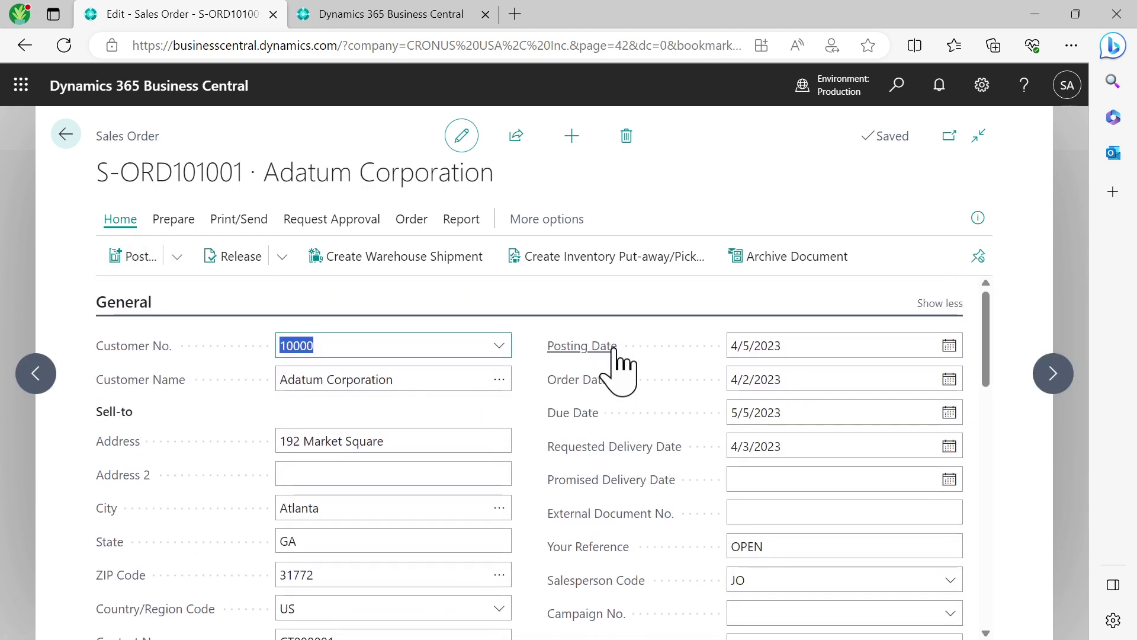
# Step: Display the help text for the Posting Date and Document Date fields
pyautogui.moveTo(615, 357)
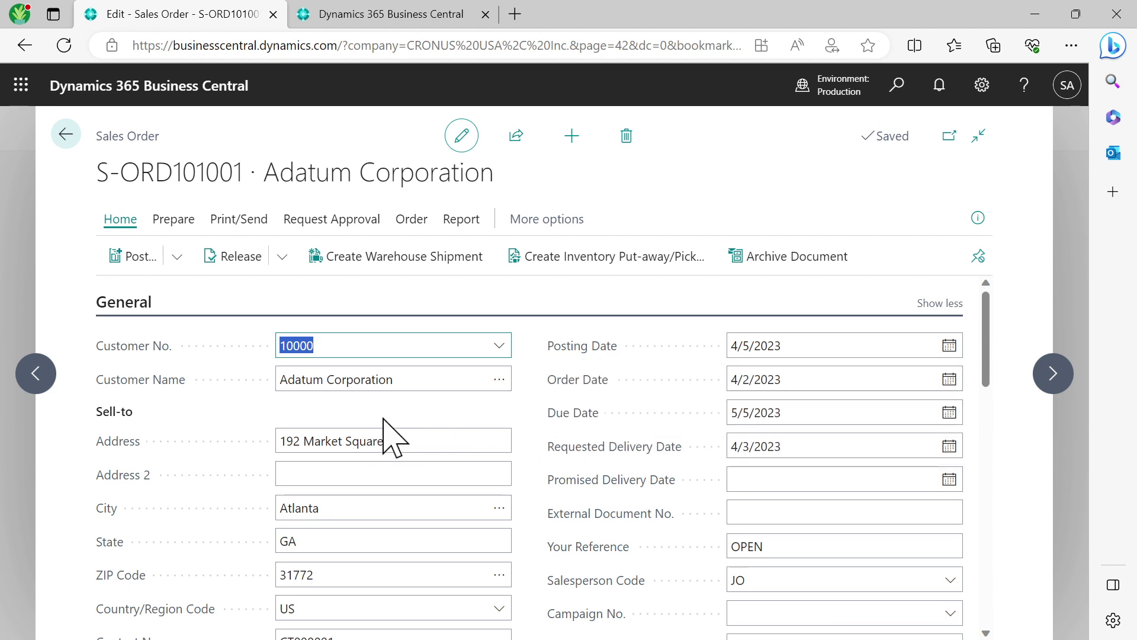
pyautogui.scroll(-8, 397, 424)
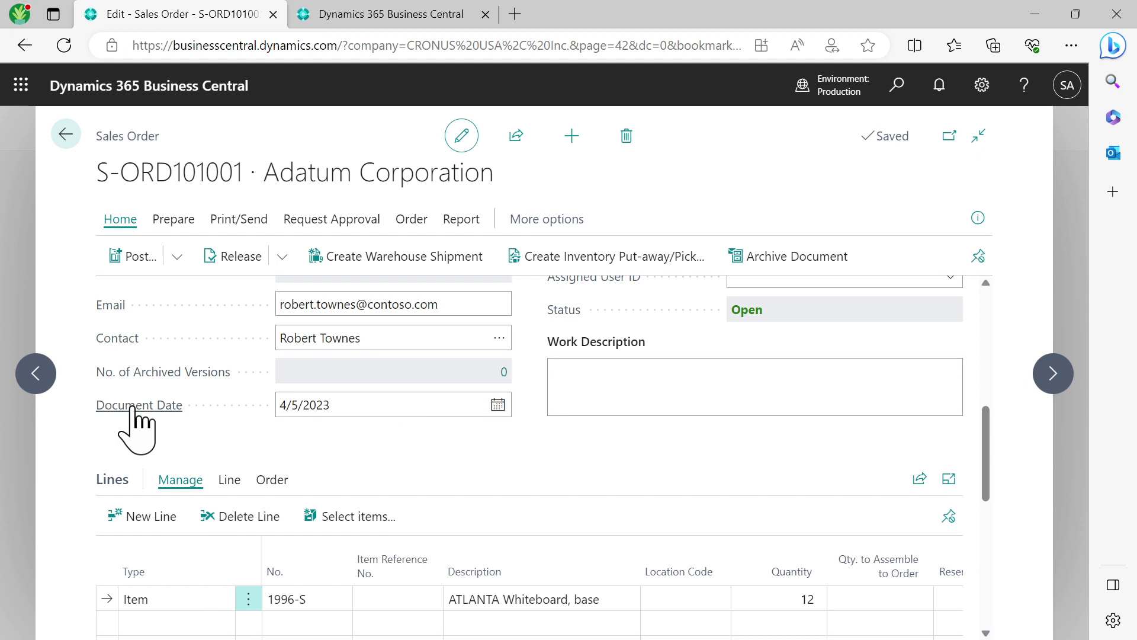
pyautogui.moveTo(141, 402)
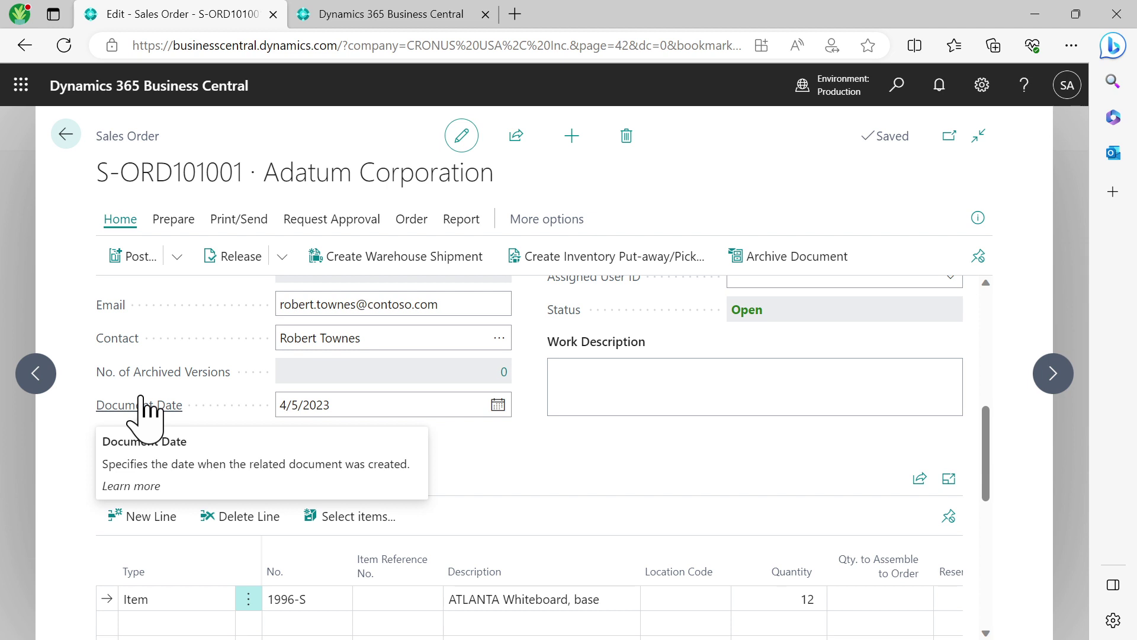
pyautogui.scroll(8, 843, 384)
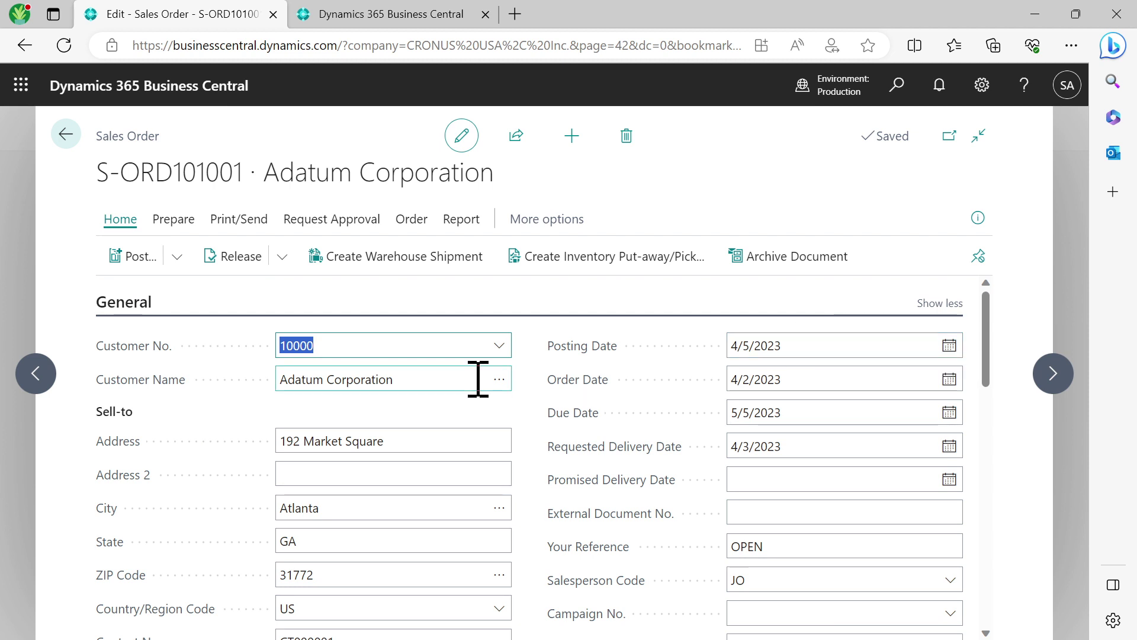
pyautogui.scroll(-5, 480, 379)
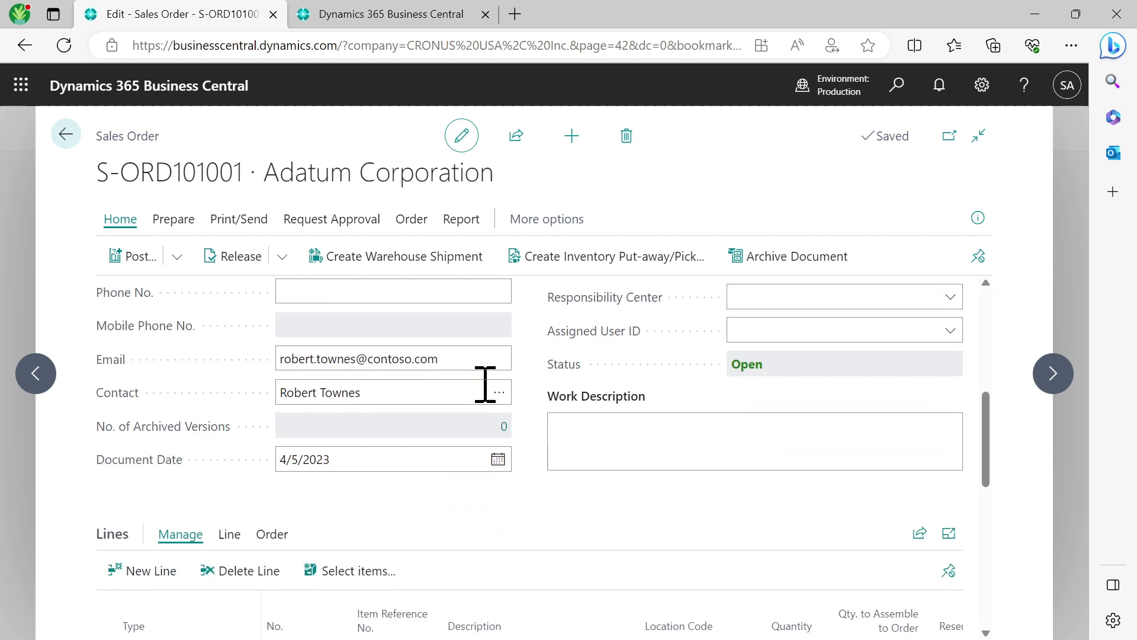
# Step: Set the Document Date to April 6 (4/6/2023), moving the due date to 5/6/2023
pyautogui.click(497, 461)
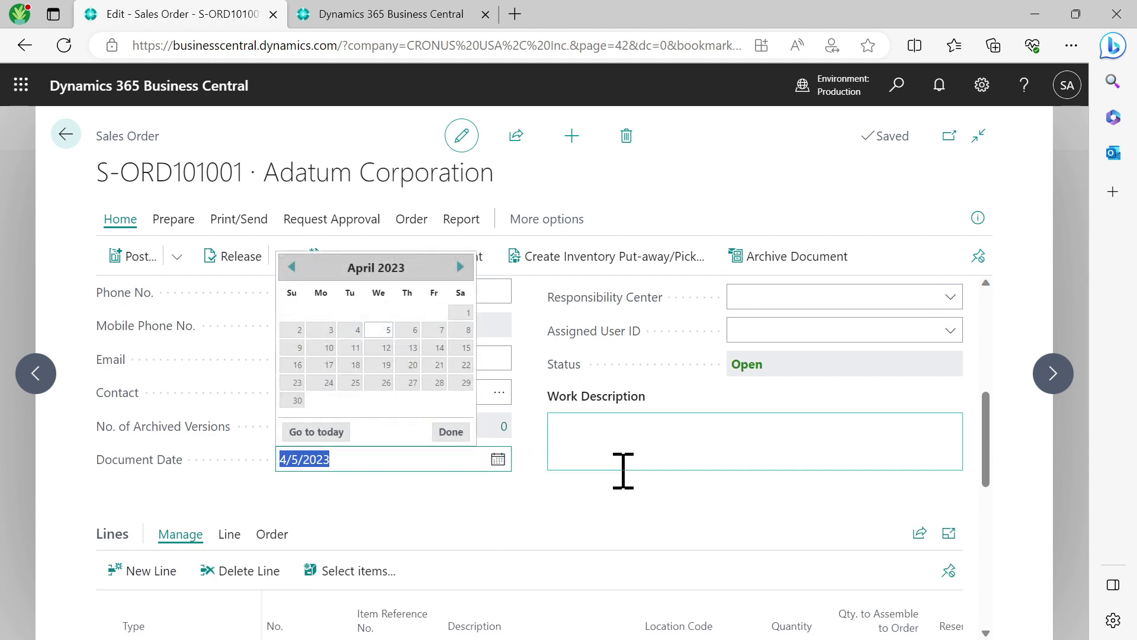
pyautogui.scroll(5, 620, 474)
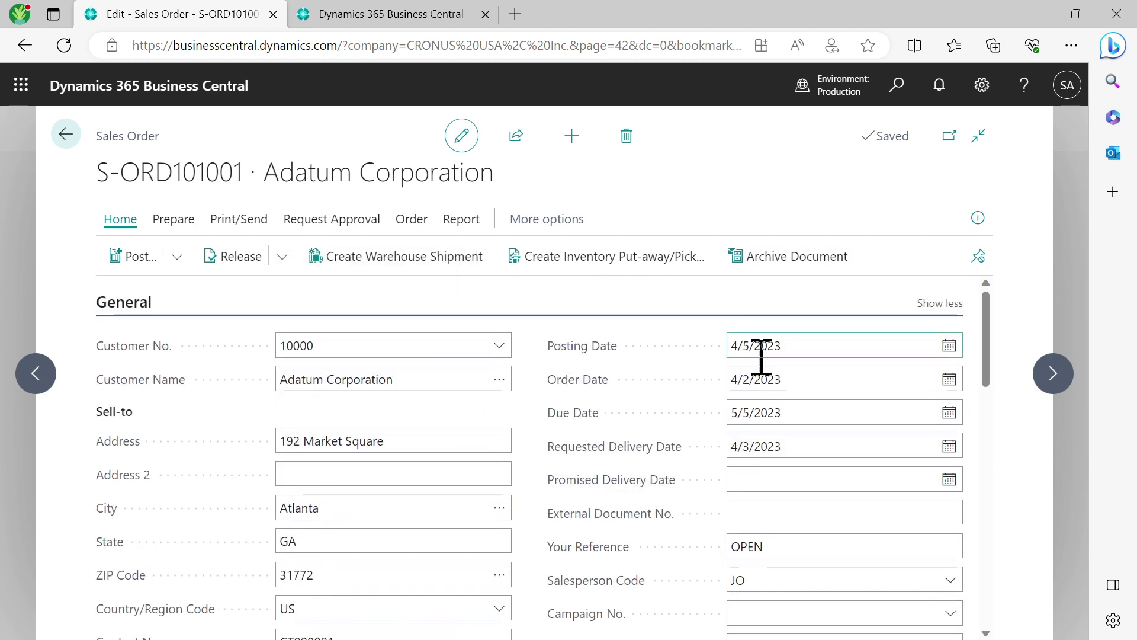
pyautogui.scroll(-3, 566, 453)
pyautogui.scroll(-4, 566, 453)
pyautogui.click(498, 350)
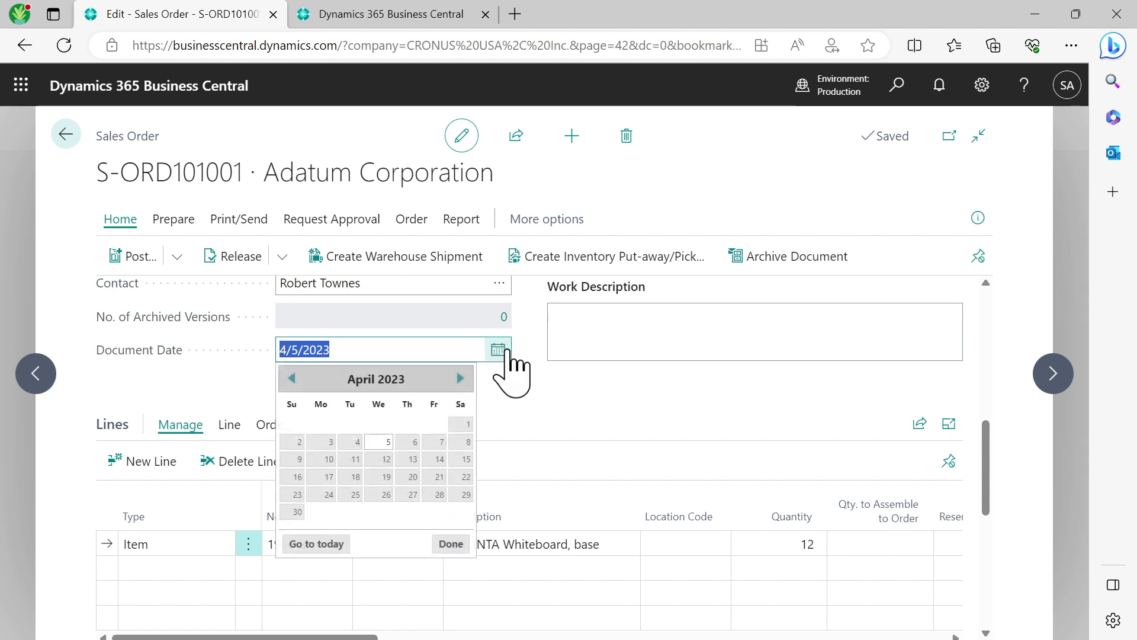
pyautogui.click(498, 349)
pyautogui.click(497, 349)
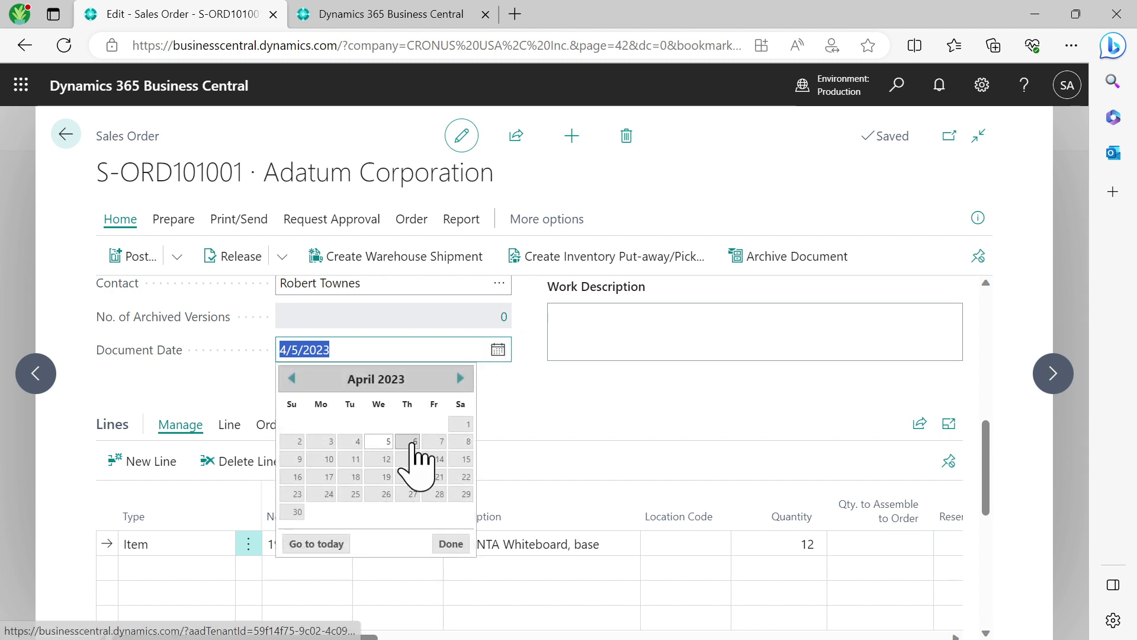
pyautogui.click(416, 448)
pyautogui.click(630, 325)
pyautogui.scroll(7, 649, 388)
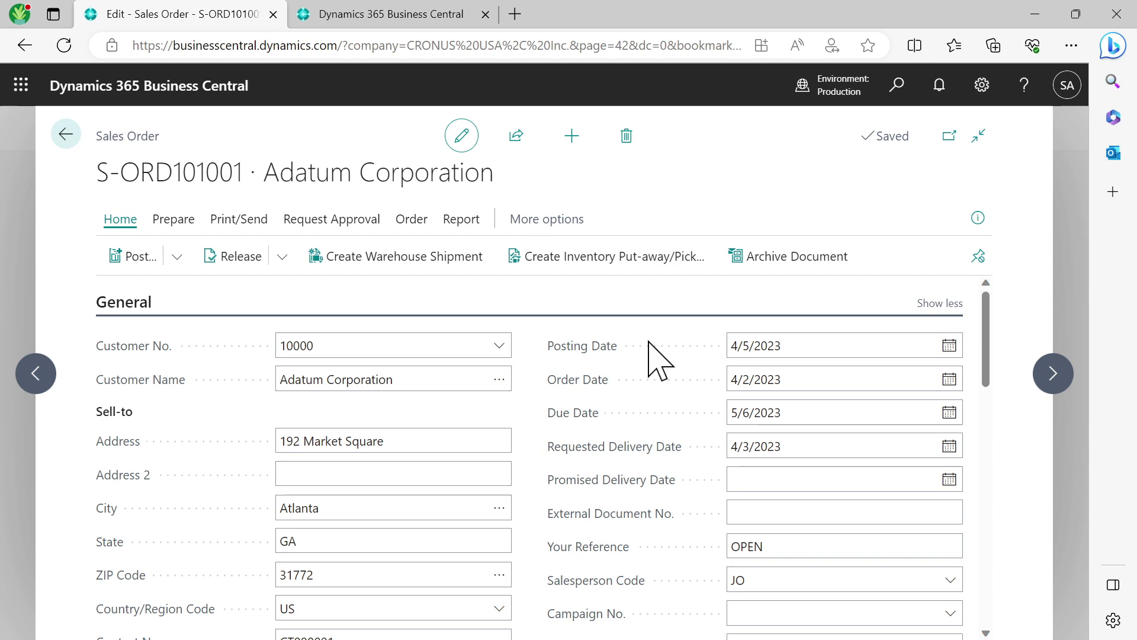
pyautogui.scroll(-5, 655, 411)
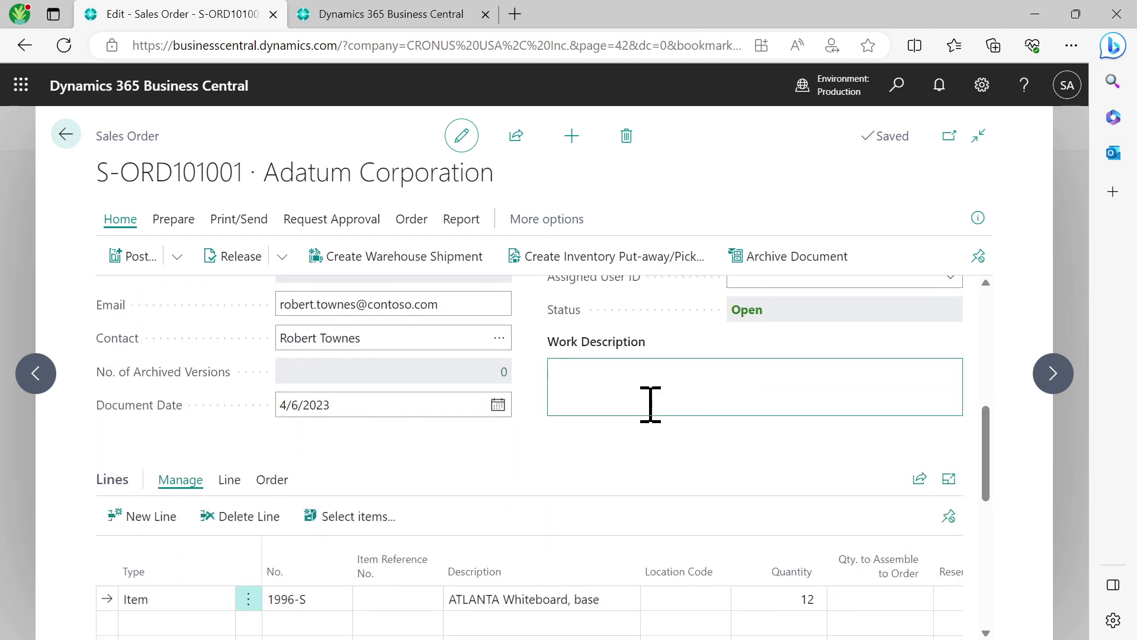
pyautogui.scroll(8, 665, 411)
# Step: Set the Posting Date to April 7 and confirm Document Date follows to 4/7/2023
pyautogui.click(947, 346)
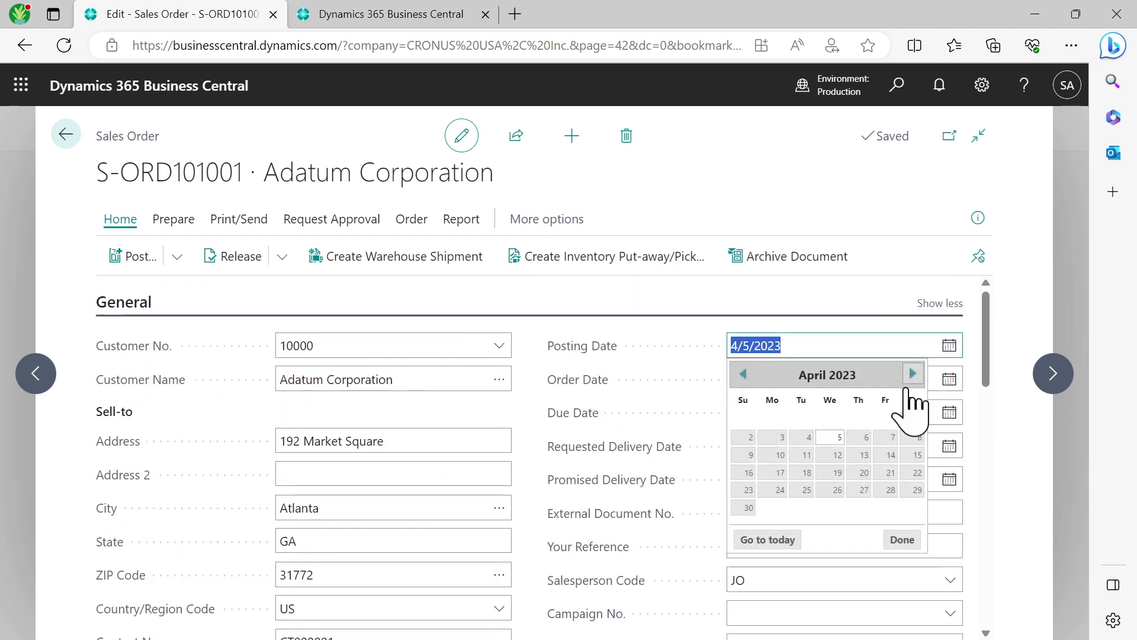
pyautogui.click(885, 438)
pyautogui.click(792, 378)
pyautogui.scroll(-1, 592, 414)
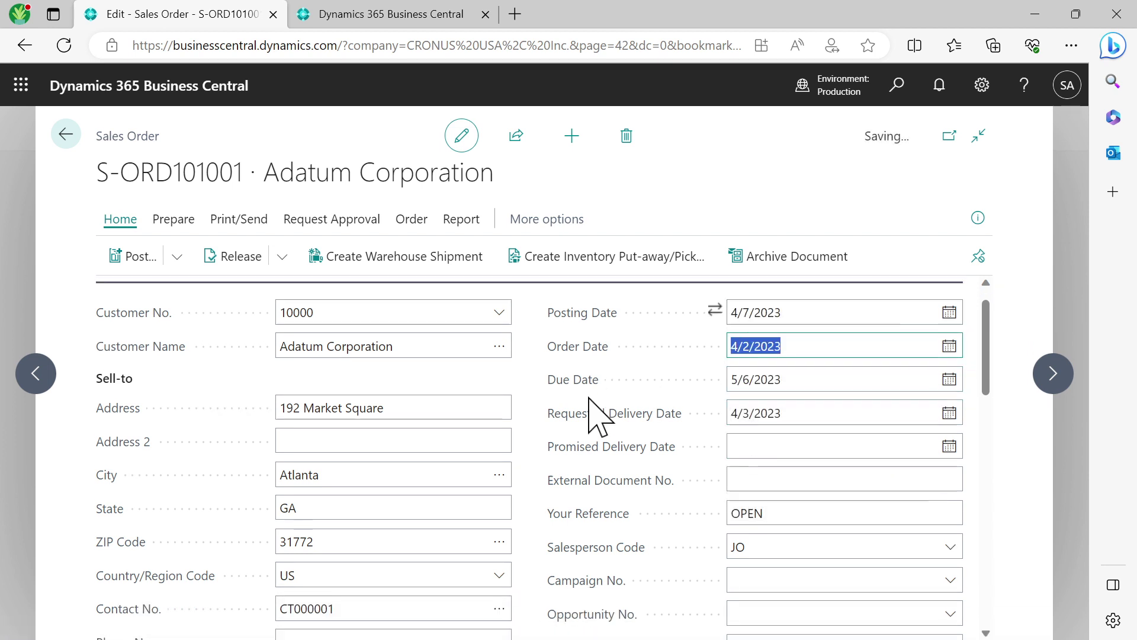
pyautogui.scroll(-5, 594, 415)
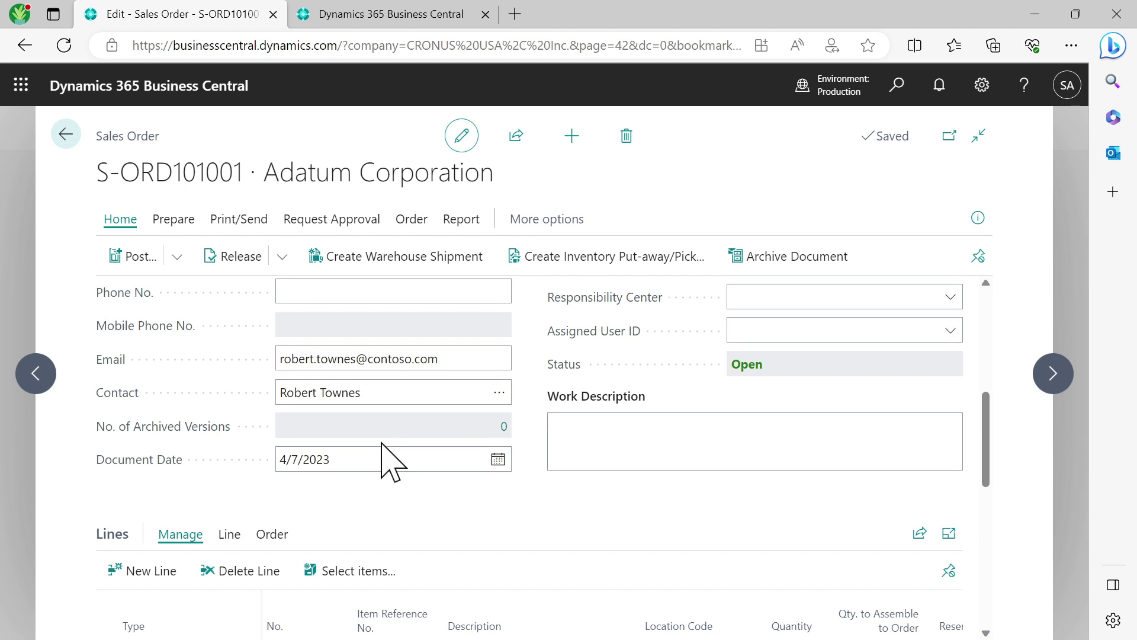
pyautogui.scroll(5, 489, 468)
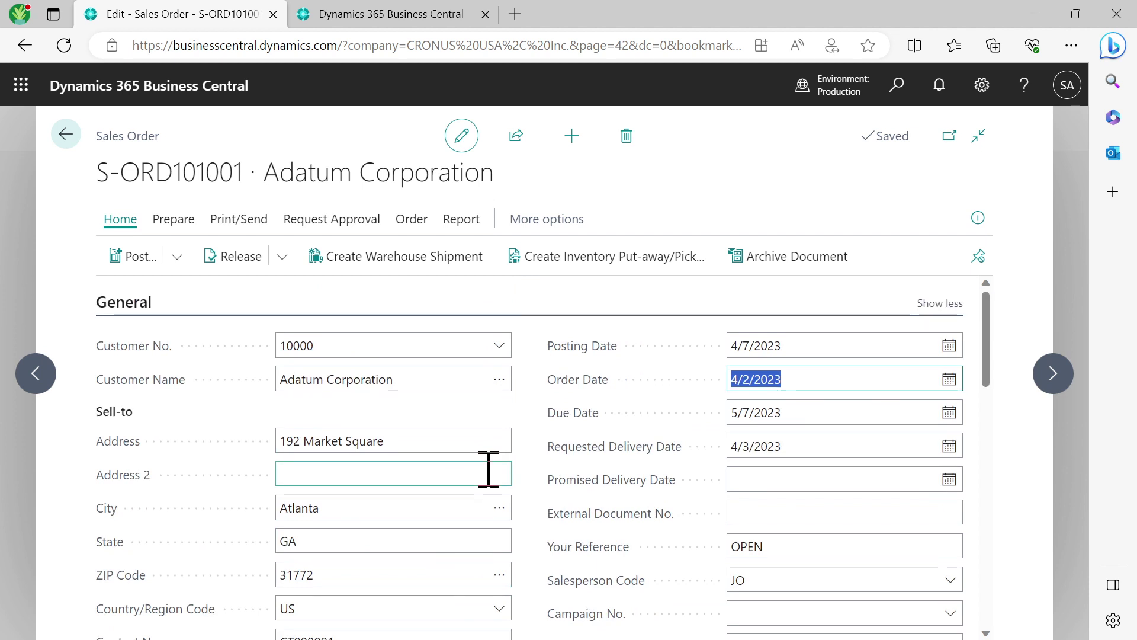
# Step: Switch to the home page tab and open sales order S-ORD101001 for Adatum Corporation
pyautogui.click(65, 135)
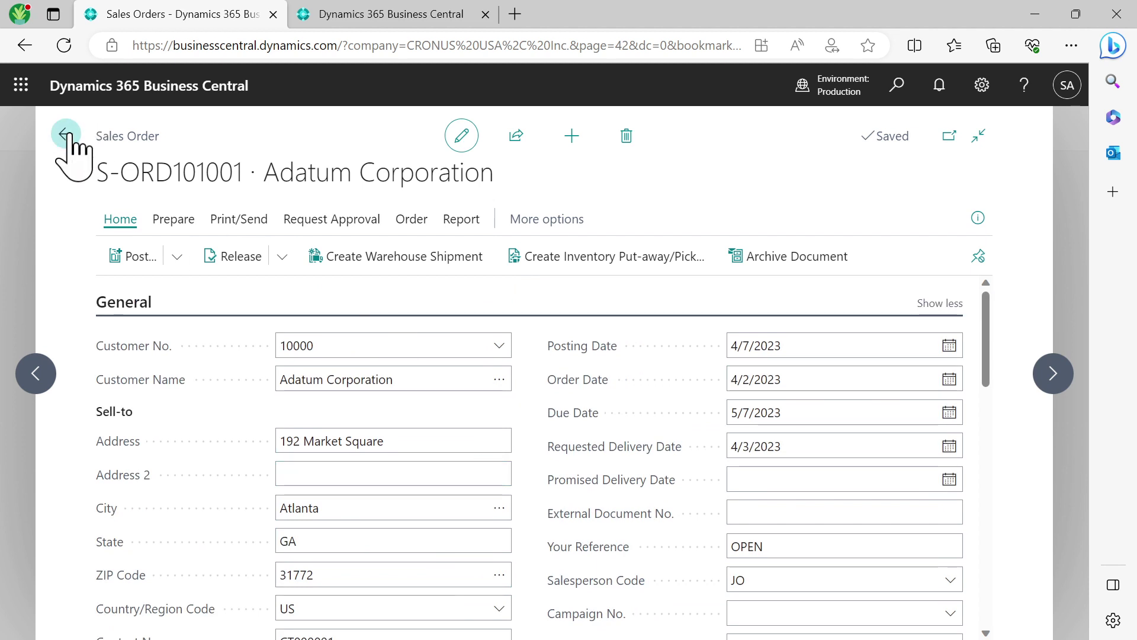
pyautogui.click(374, 7)
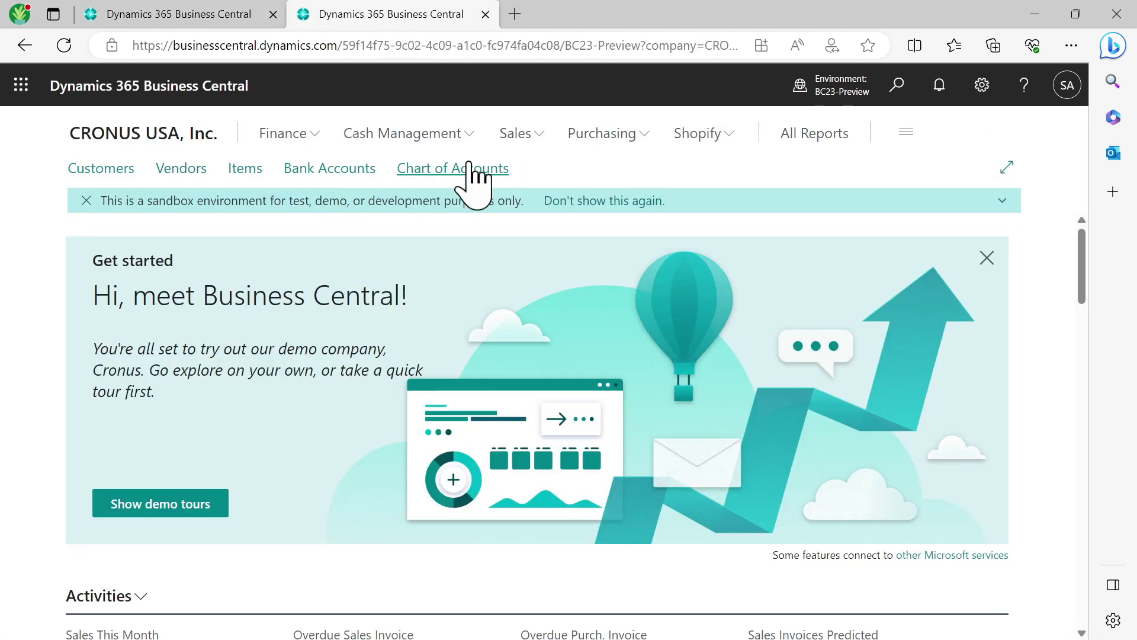
pyautogui.click(519, 135)
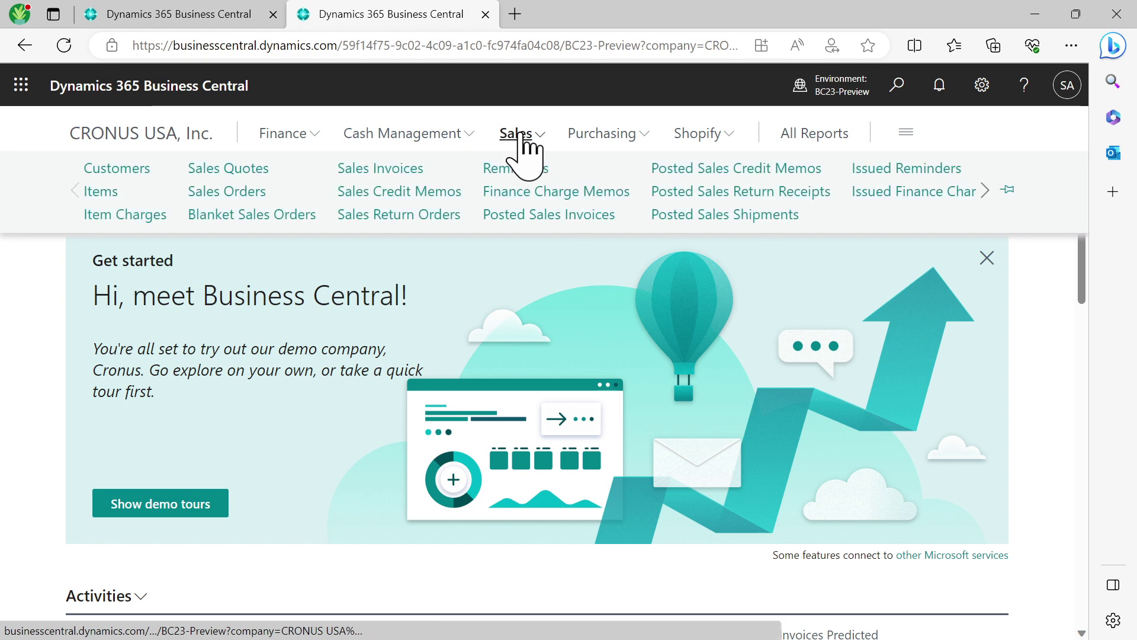
pyautogui.click(244, 193)
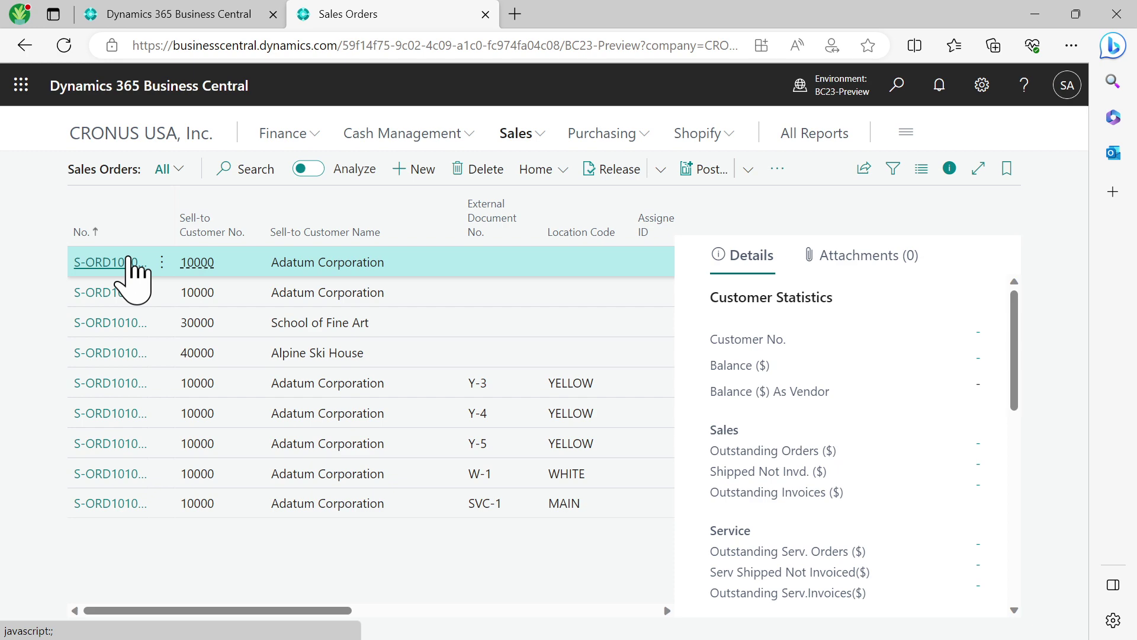
pyautogui.click(131, 263)
pyautogui.scroll(-5, 436, 421)
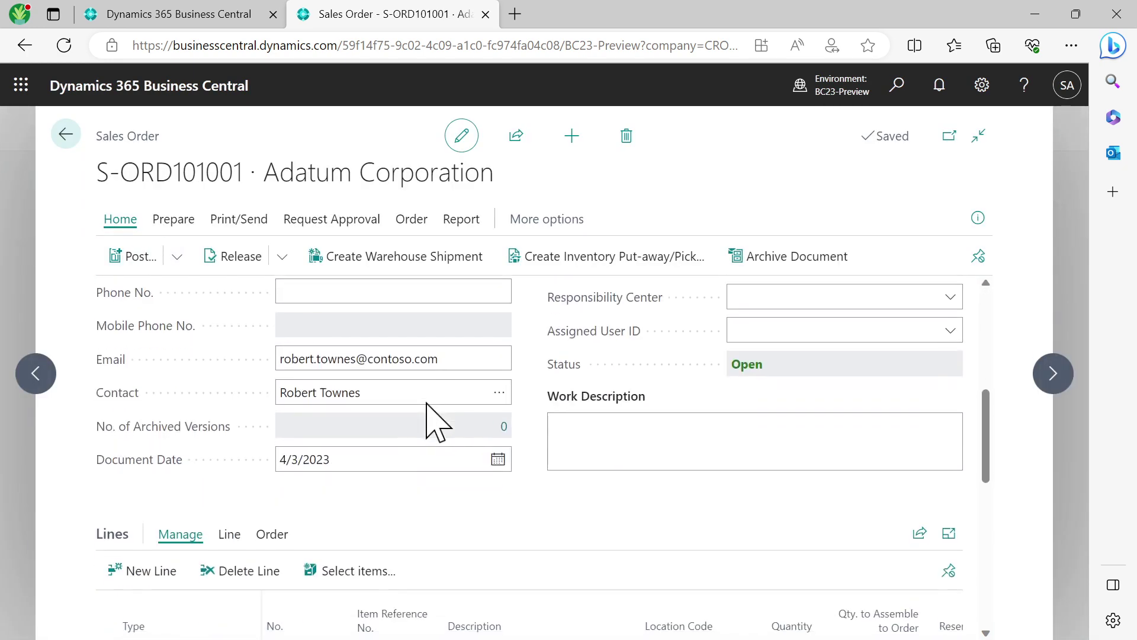
pyautogui.scroll(5, 420, 460)
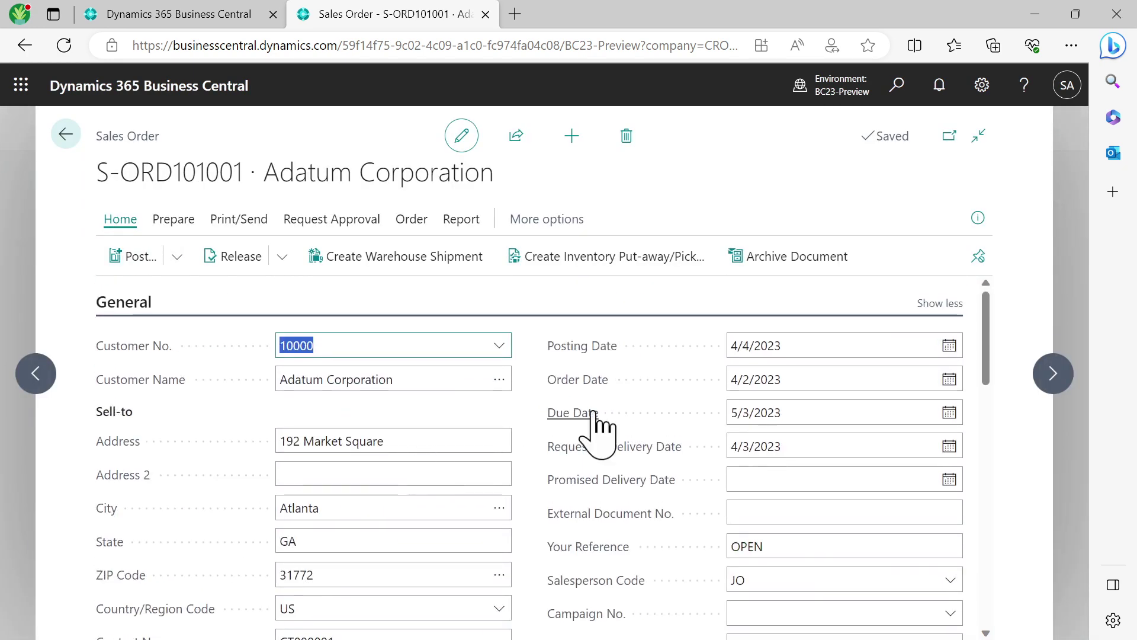
# Step: Change the Posting Date to 4/5/2023 and verify Document Date stays 4/3/2023
pyautogui.click(950, 346)
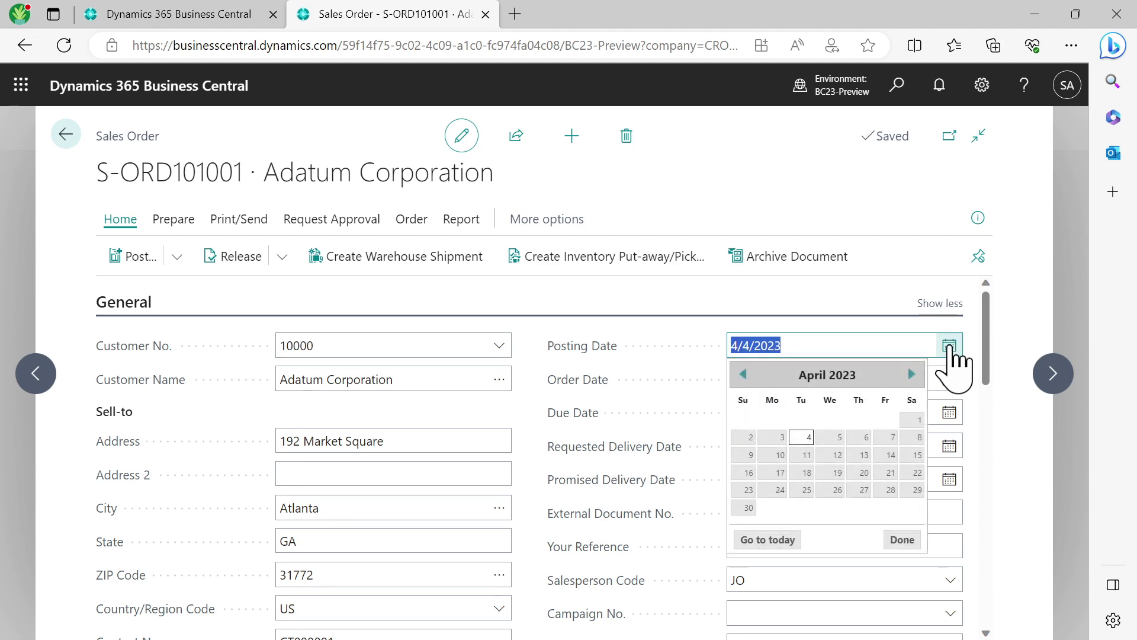
pyautogui.click(839, 437)
pyautogui.click(797, 372)
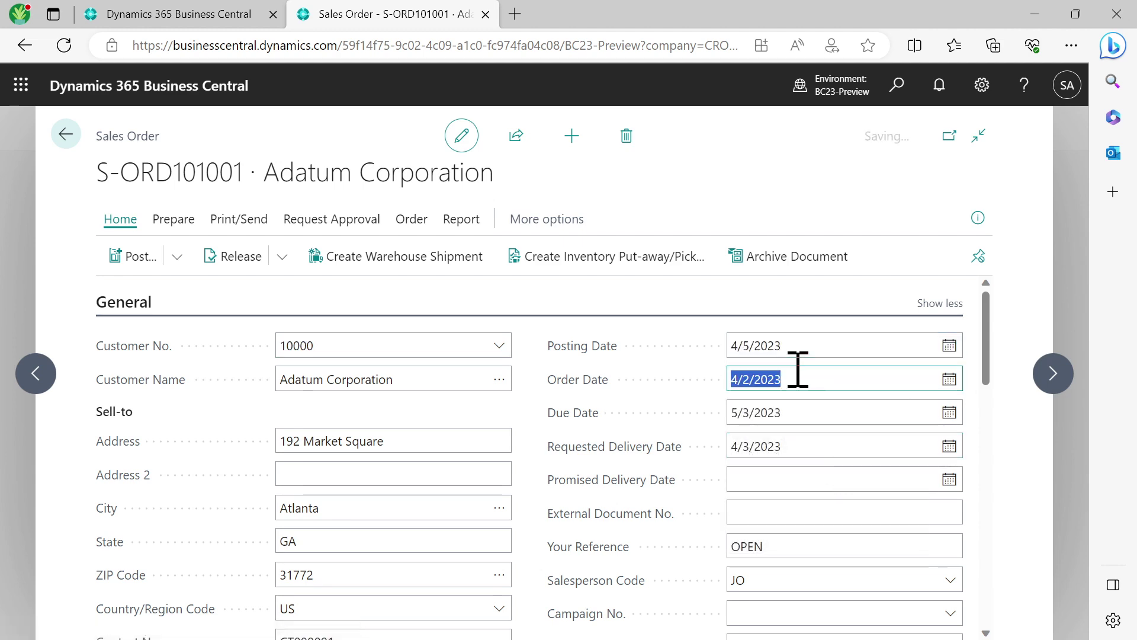
pyautogui.scroll(-10, 607, 427)
pyautogui.scroll(4, 607, 428)
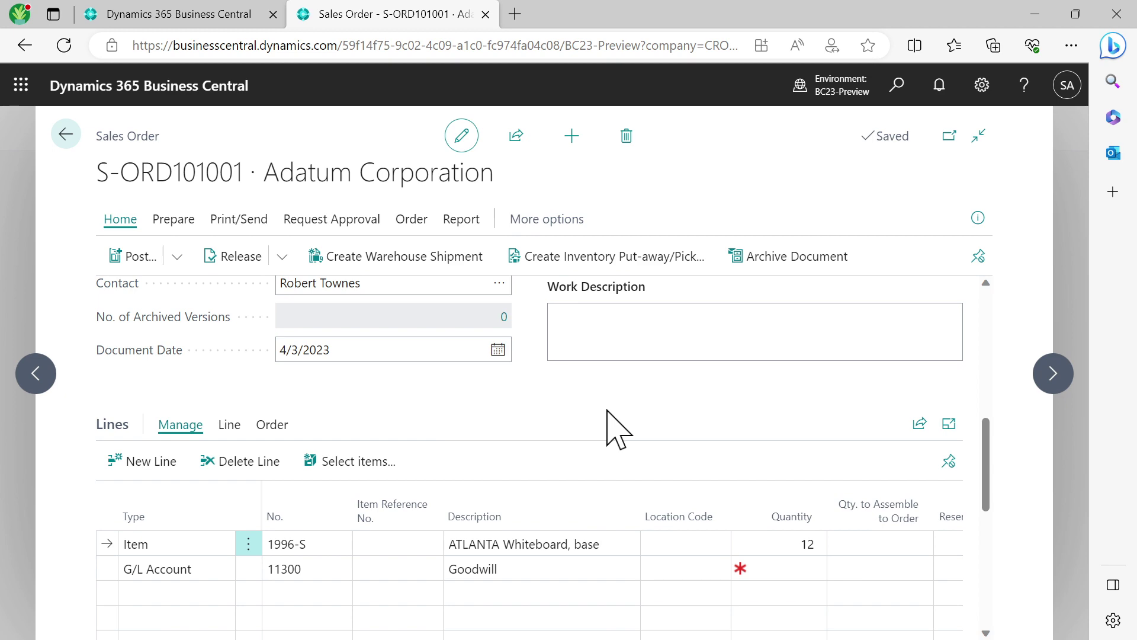
pyautogui.doubleClick(952, 31)
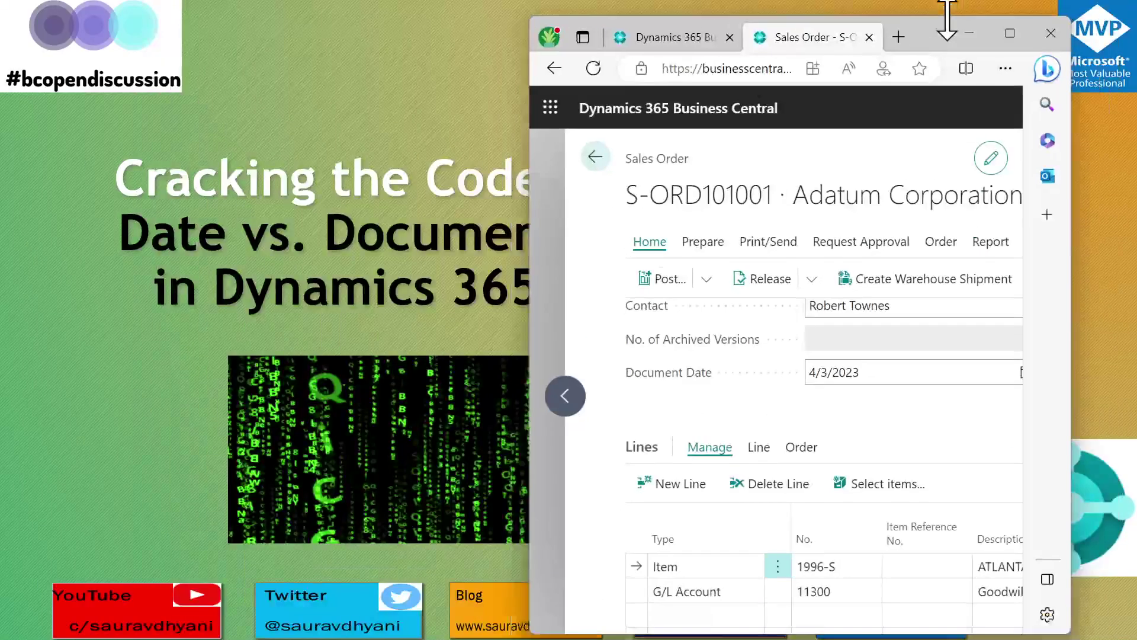
pyautogui.moveTo(929, 30); pyautogui.dragTo(866, 288)
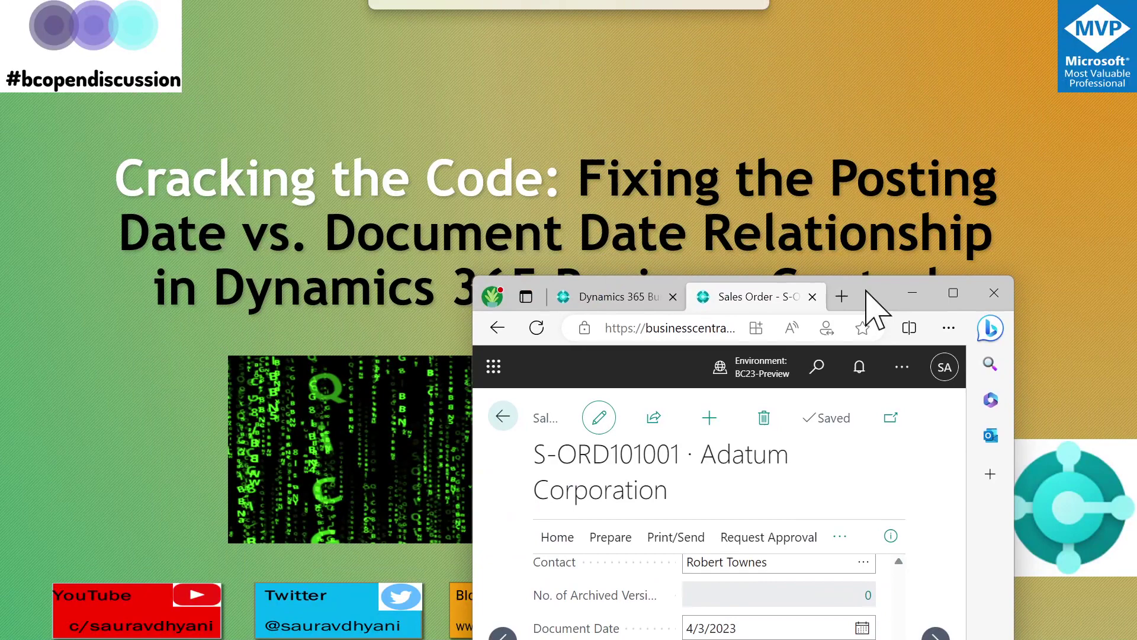
pyautogui.doubleClick(873, 299)
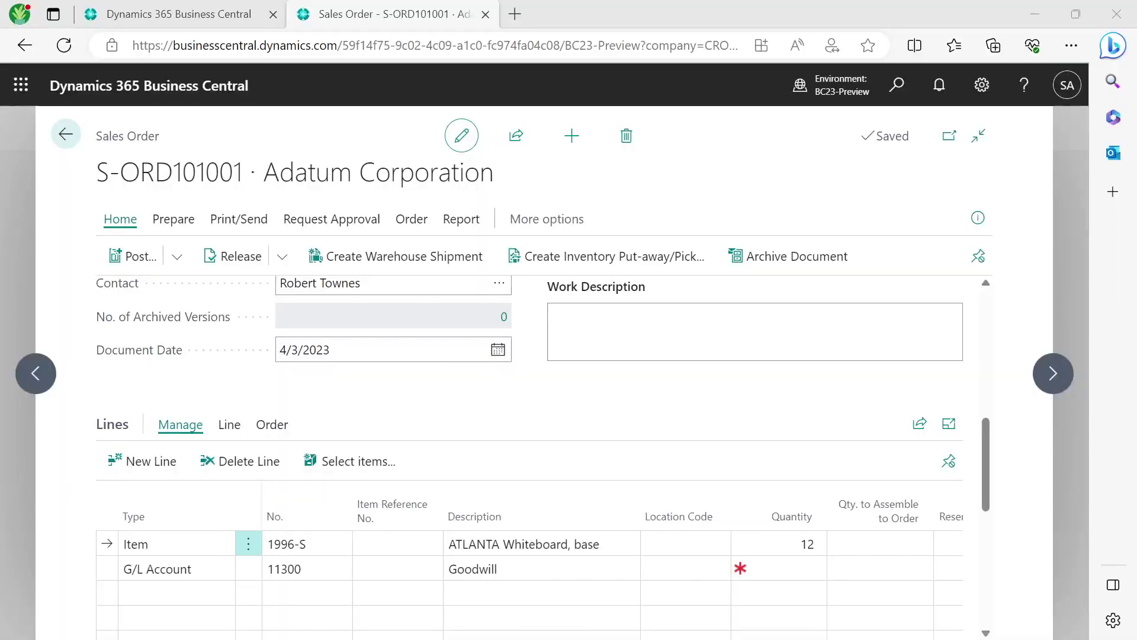
# Step: Maximize Visual Studio Code and scroll Sales Header.dal to the Posting Date OnValidate trigger
pyautogui.moveTo(1132, 84); pyautogui.dragTo(370, 71)
pyautogui.doubleClick(370, 71)
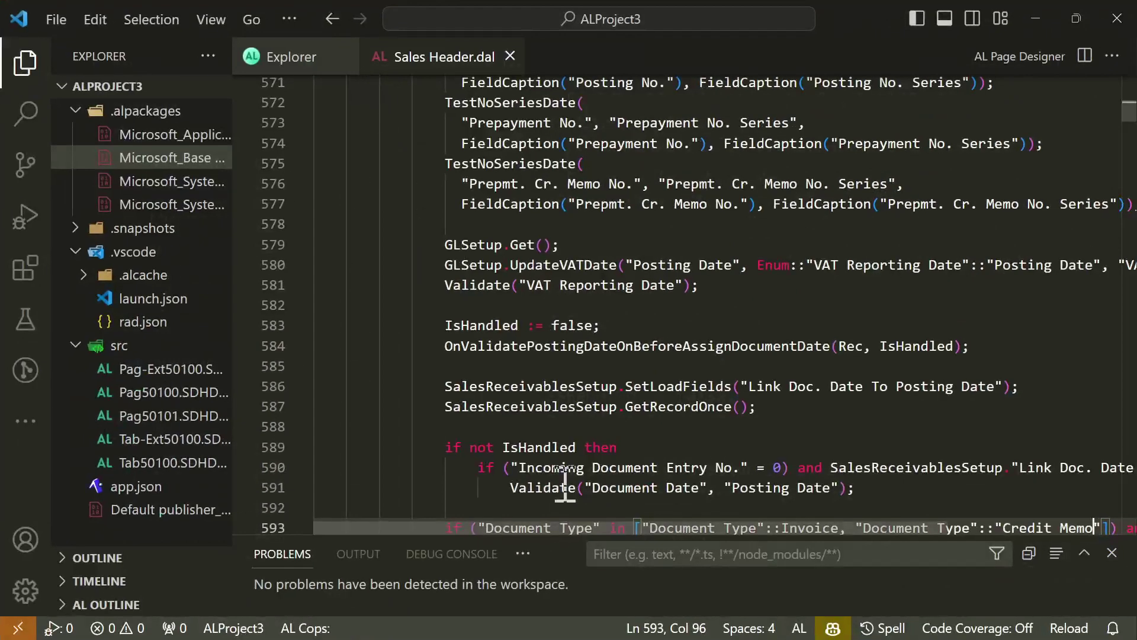
pyautogui.scroll(9, 564, 474)
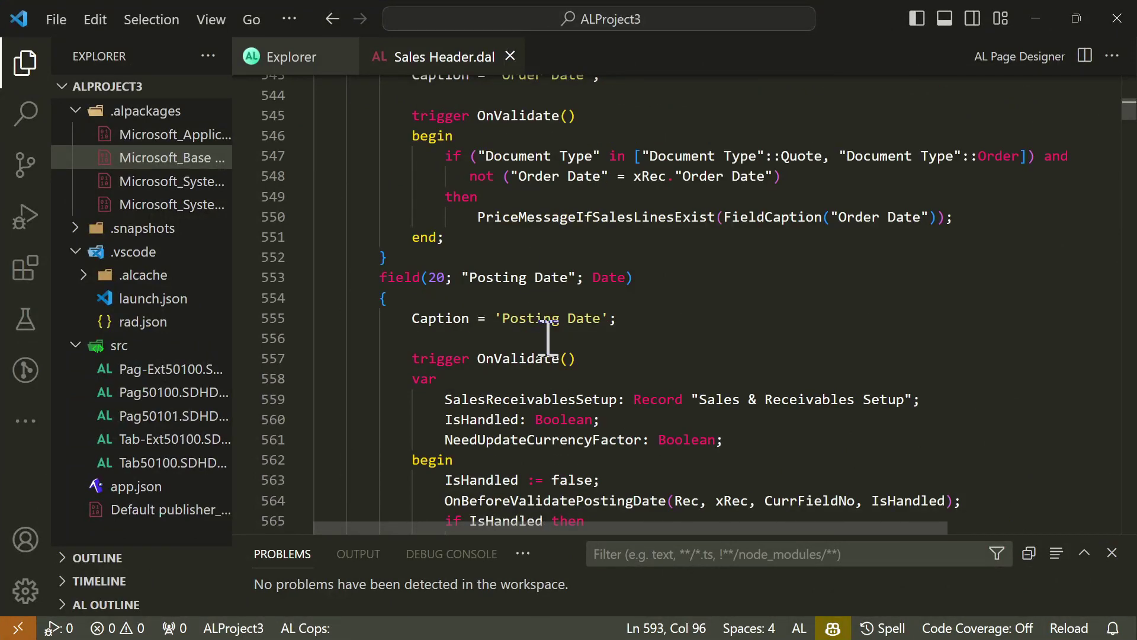
pyautogui.scroll(-9, 545, 330)
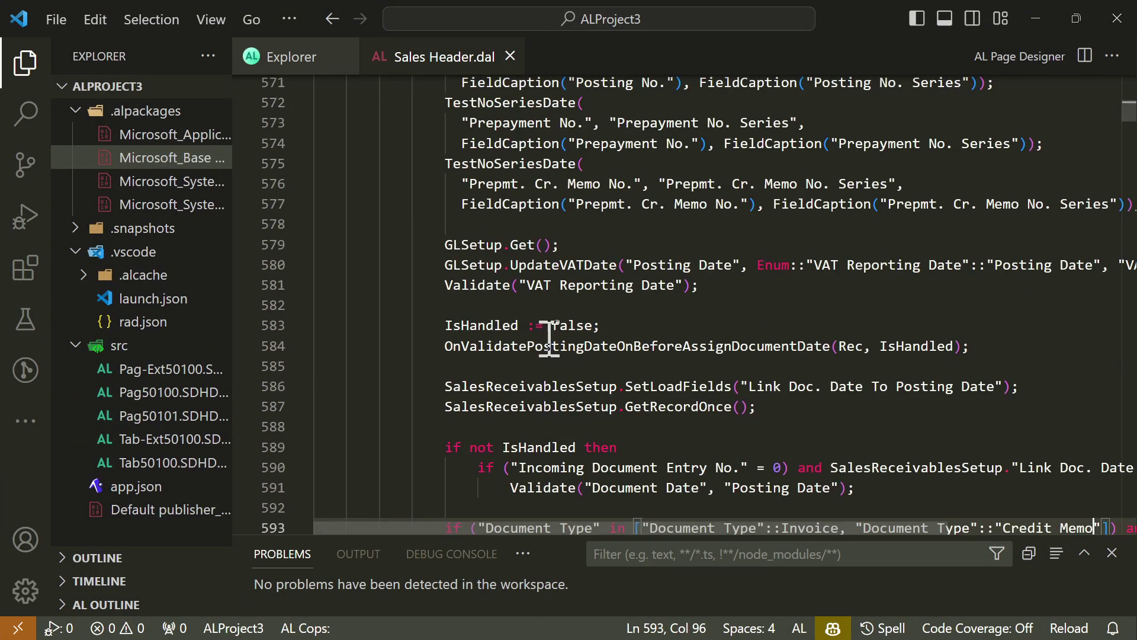
pyautogui.scroll(-3, 549, 338)
pyautogui.scroll(-1, 552, 334)
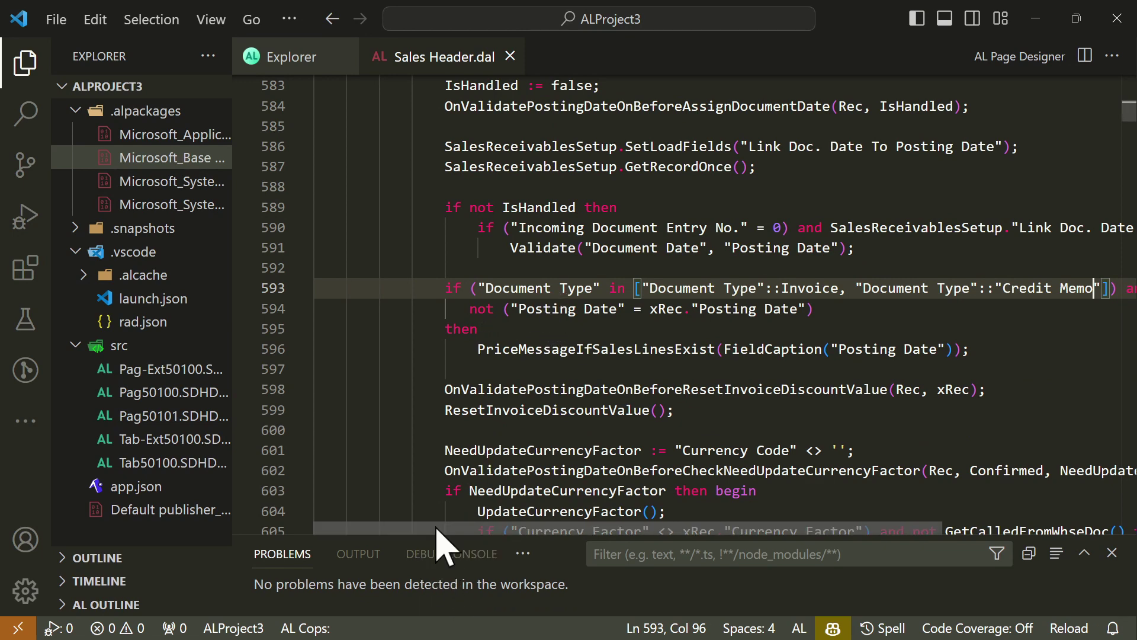
# Step: Highlight the Link Doc. Date To Posting Date check and Document Date validation on lines 590–591
pyautogui.moveTo(437, 529); pyautogui.dragTo(529, 530)
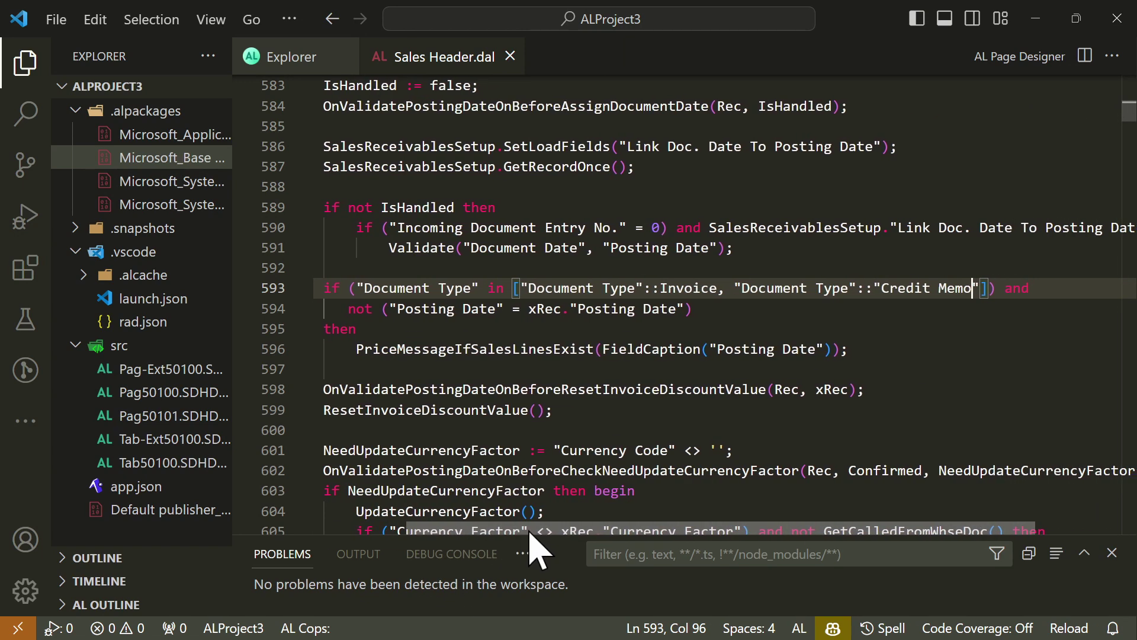
pyautogui.doubleClick(407, 247)
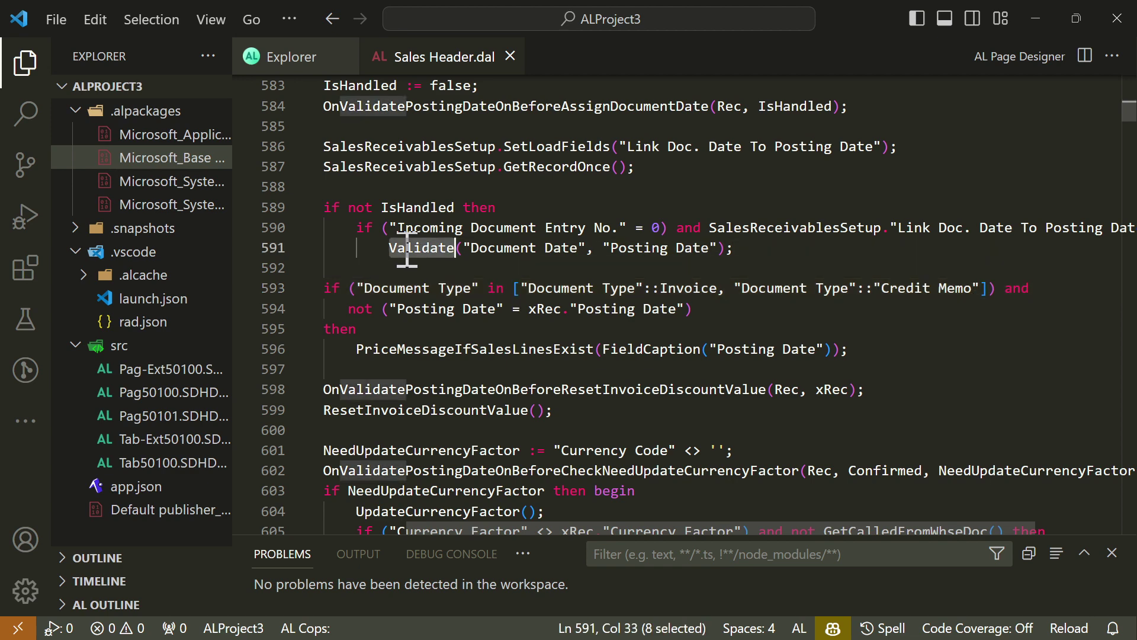
pyautogui.moveTo(408, 247); pyautogui.dragTo(802, 297)
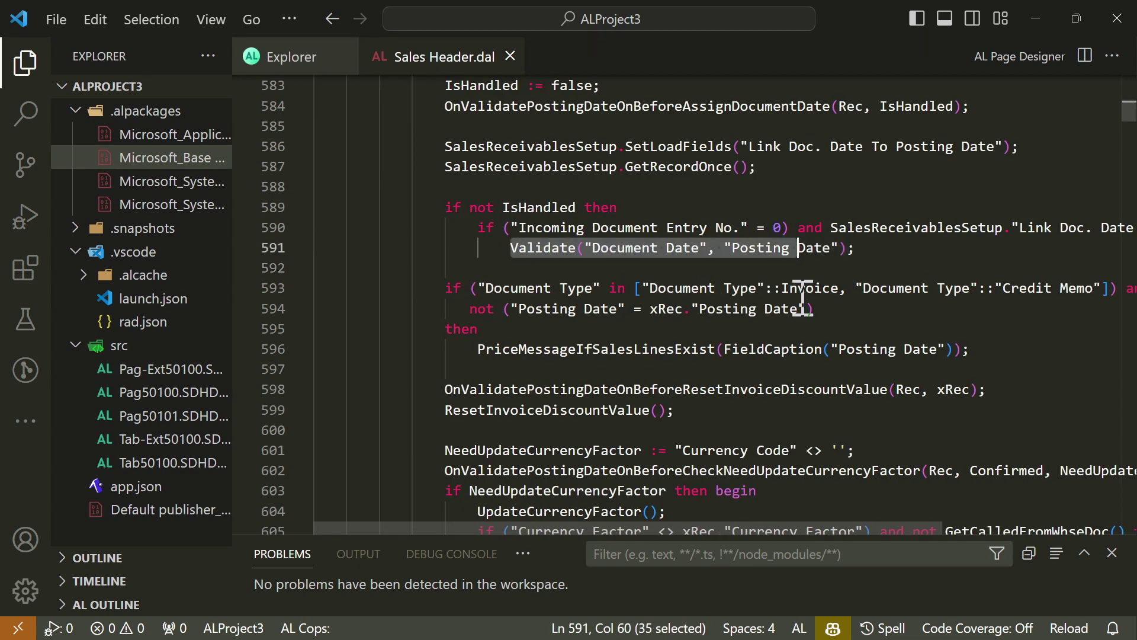
pyautogui.moveTo(781, 529); pyautogui.dragTo(956, 529)
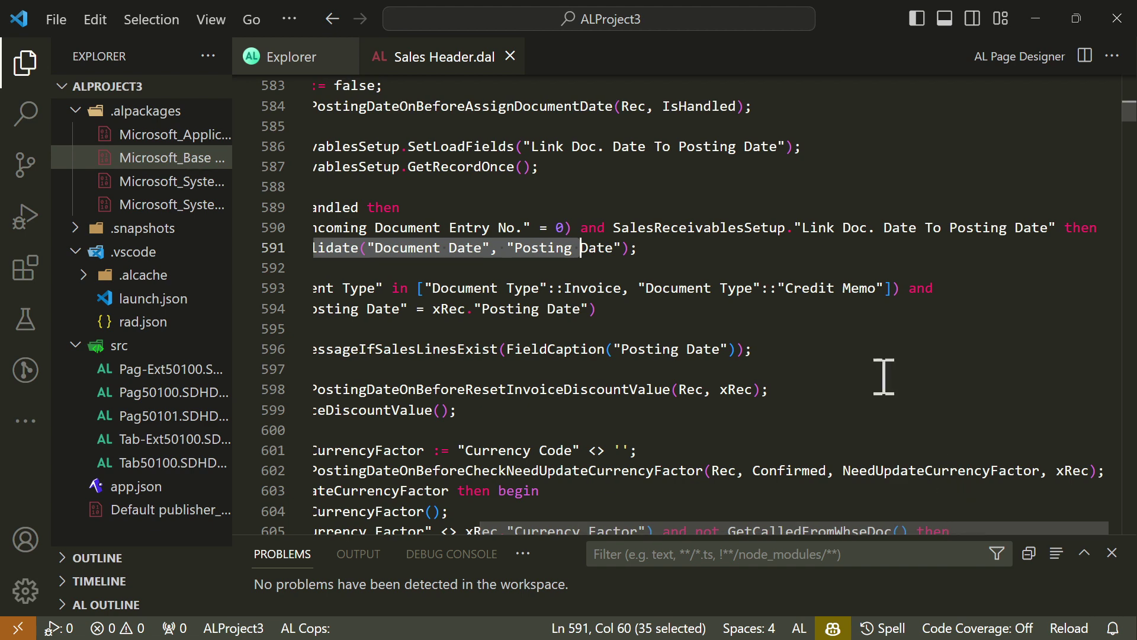
pyautogui.doubleClick(742, 228)
pyautogui.moveTo(804, 228); pyautogui.dragTo(1038, 228)
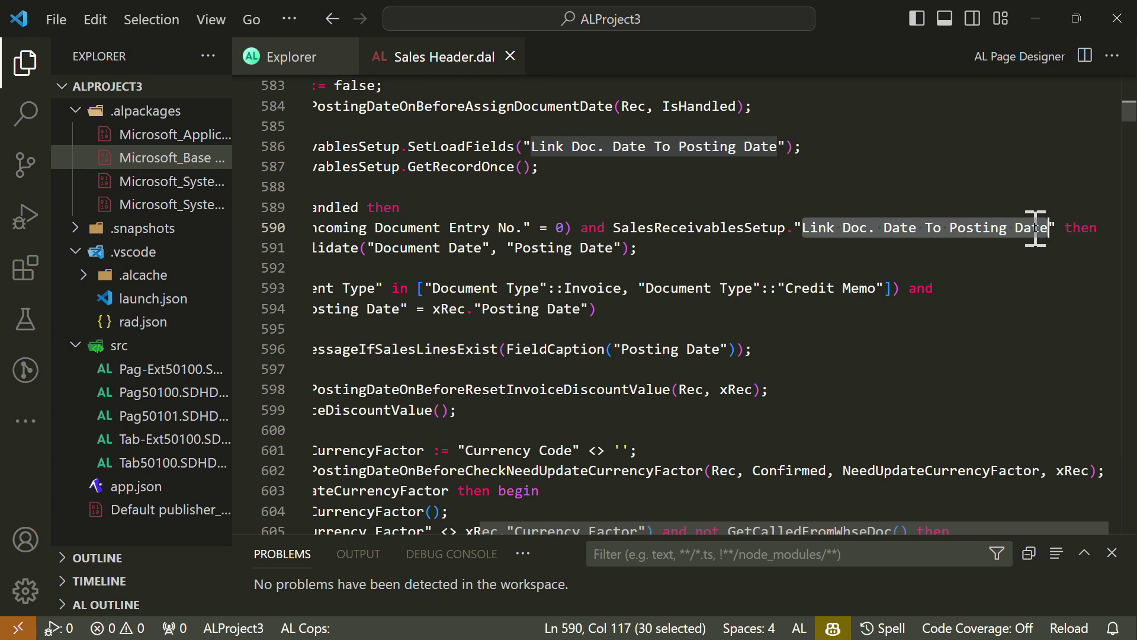
pyautogui.tripleClick(661, 248)
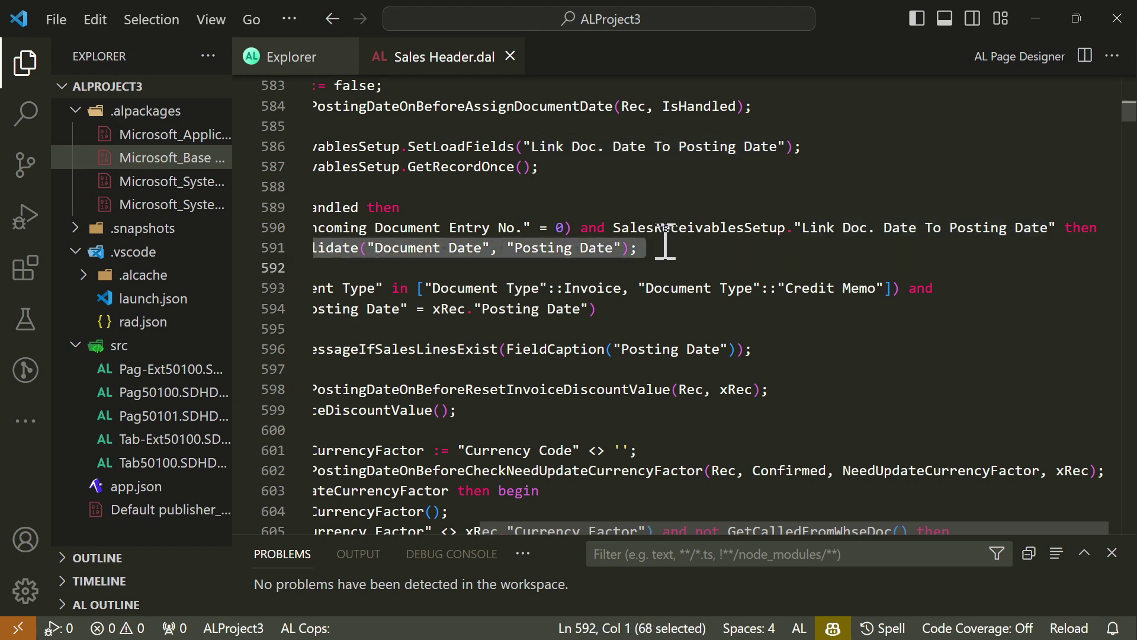
pyautogui.click(1034, 19)
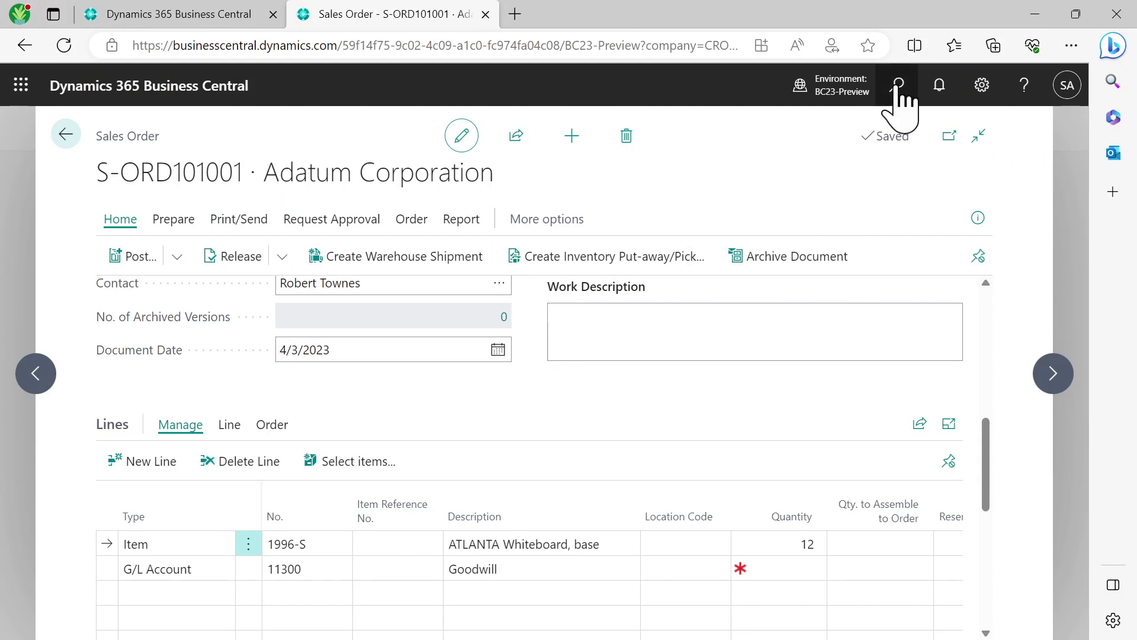
# Step: Search 'sales & rece' to open Sales & Receivables Setup and highlight the Link Doc. Date to Posting Date description
pyautogui.click(898, 83)
pyautogui.write('sales')
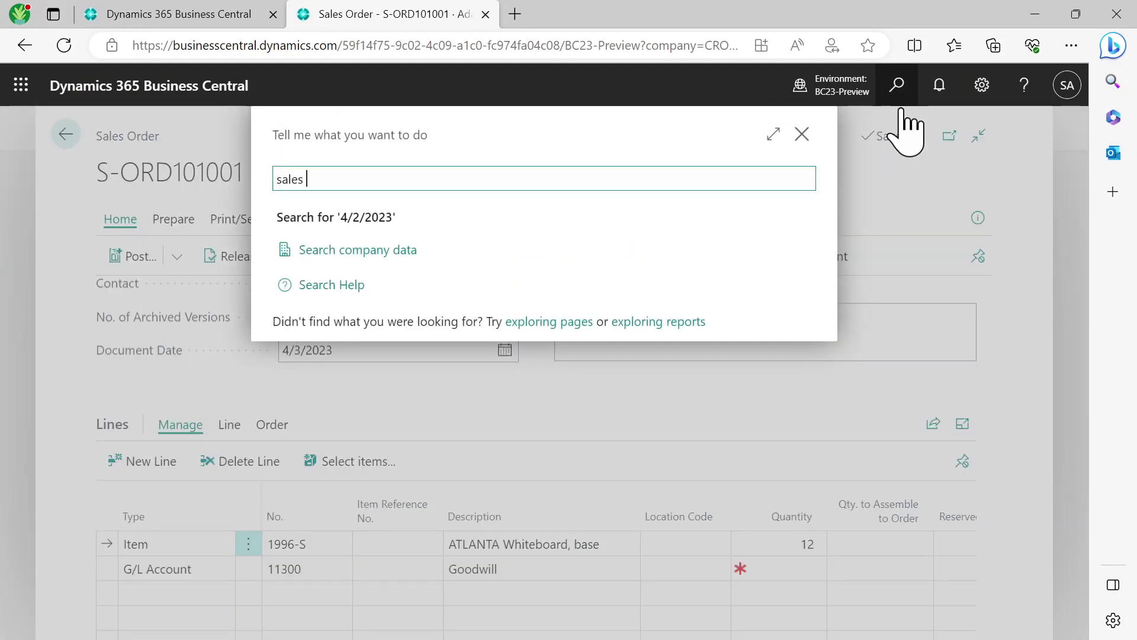
pyautogui.write(' & rece')
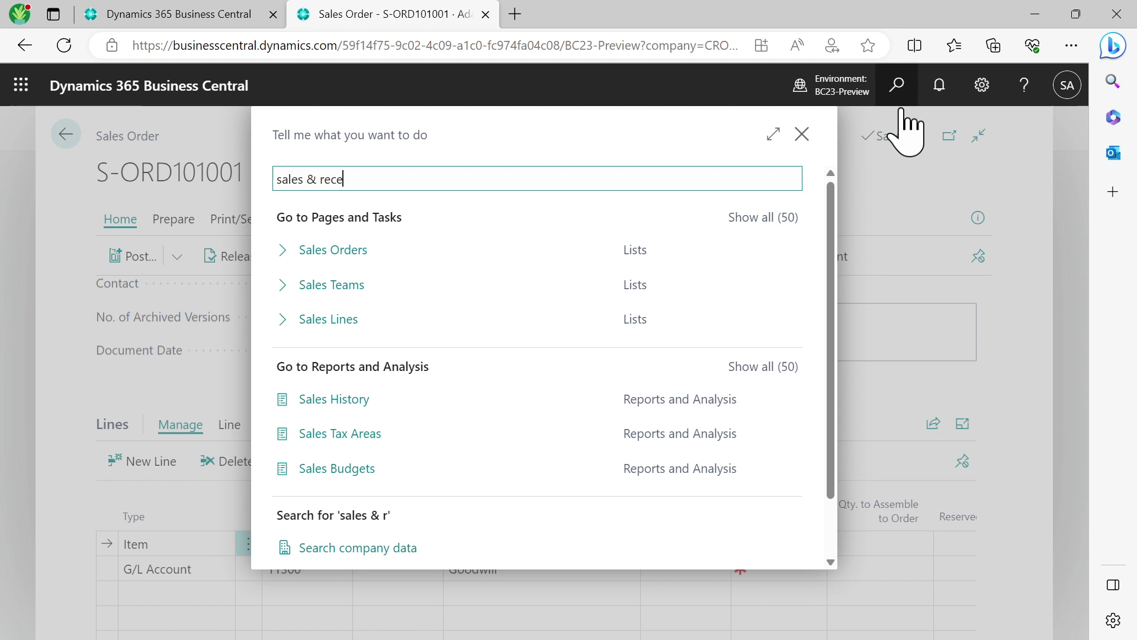
pyautogui.click(342, 254)
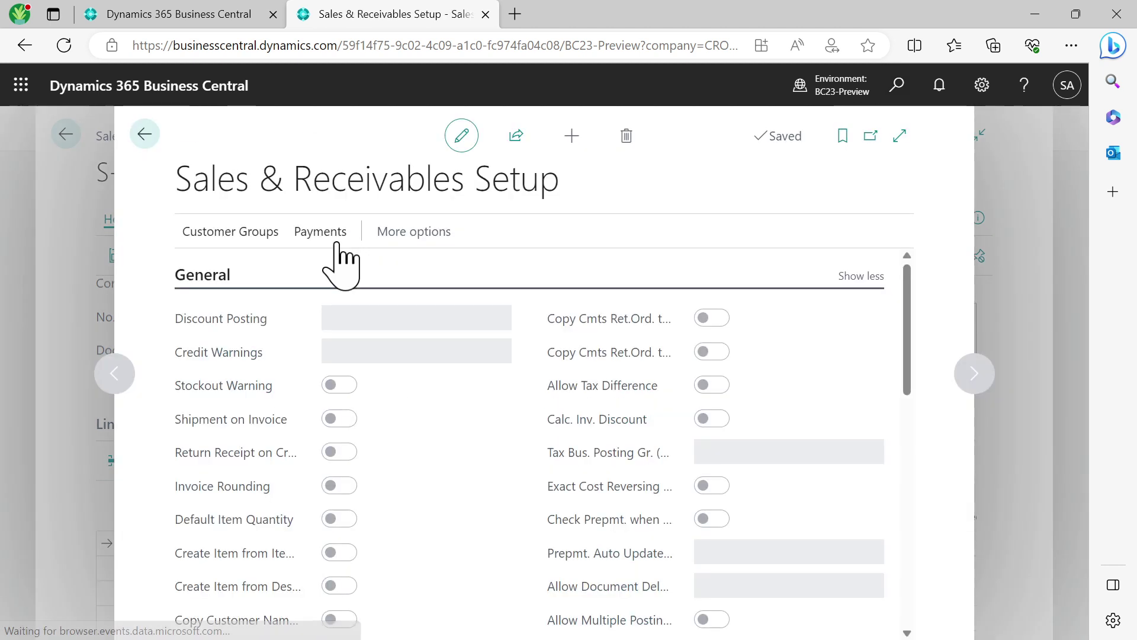
pyautogui.scroll(-3, 495, 385)
pyautogui.scroll(-4, 495, 386)
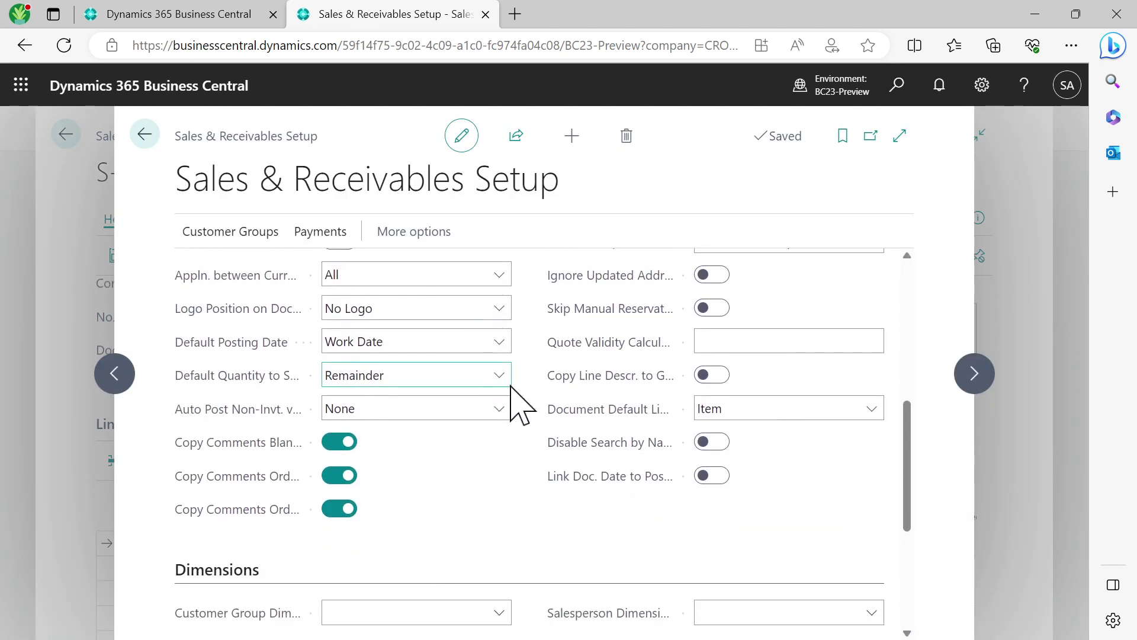
pyautogui.moveTo(625, 480)
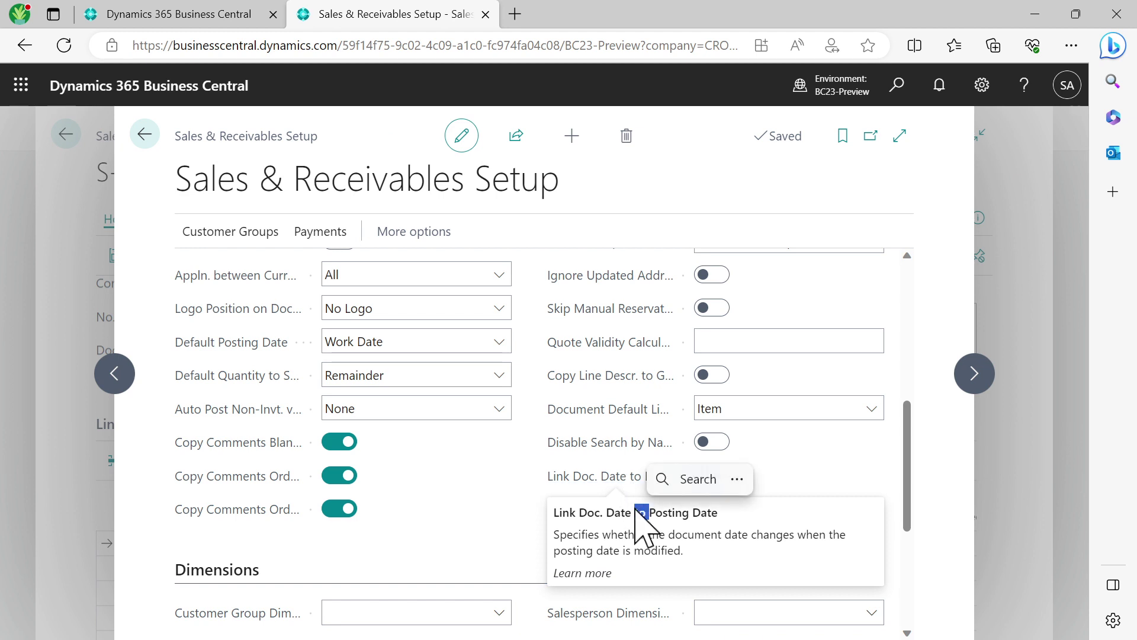
pyautogui.doubleClick(564, 533)
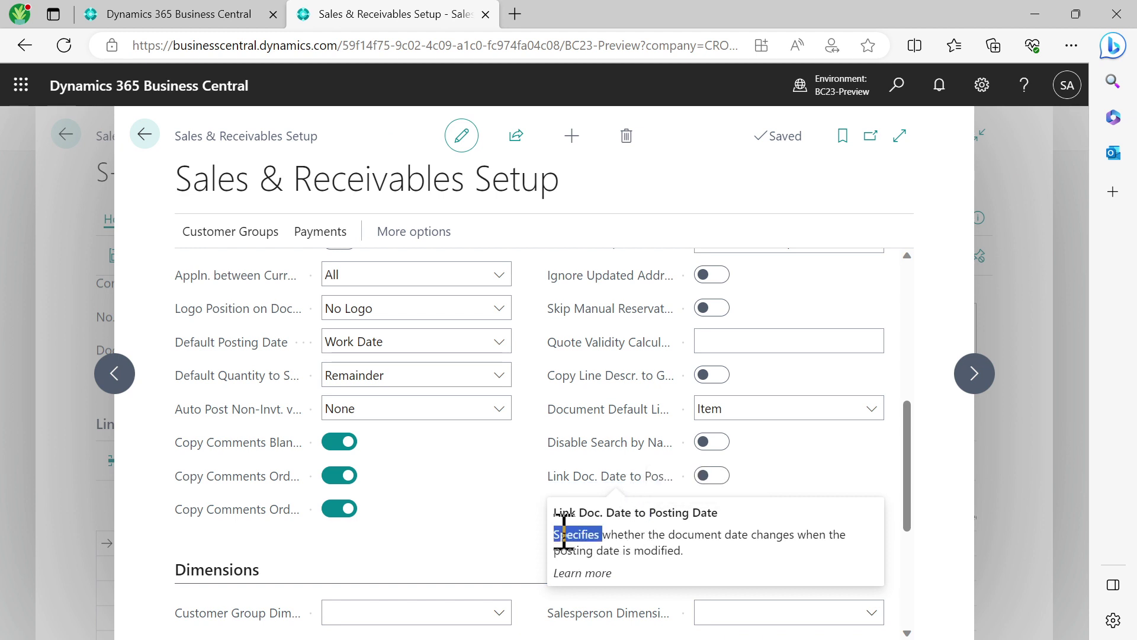
pyautogui.moveTo(563, 533); pyautogui.dragTo(763, 553)
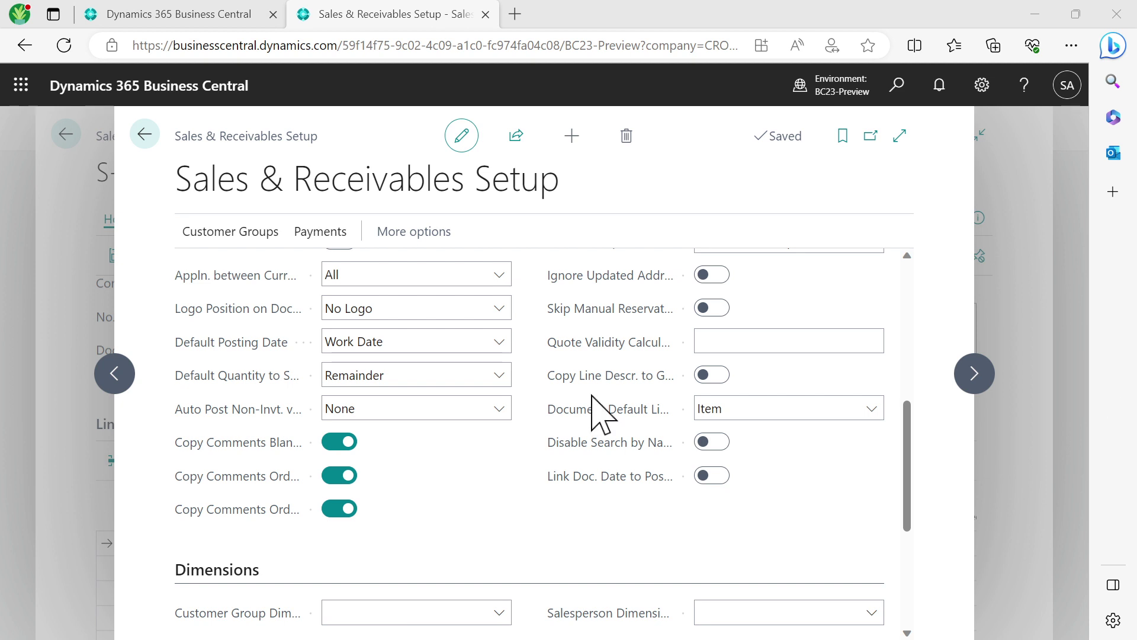
# Step: Search 'purchase & Paya' and open the Purchases & Payables Setup page
pyautogui.moveTo(614, 479)
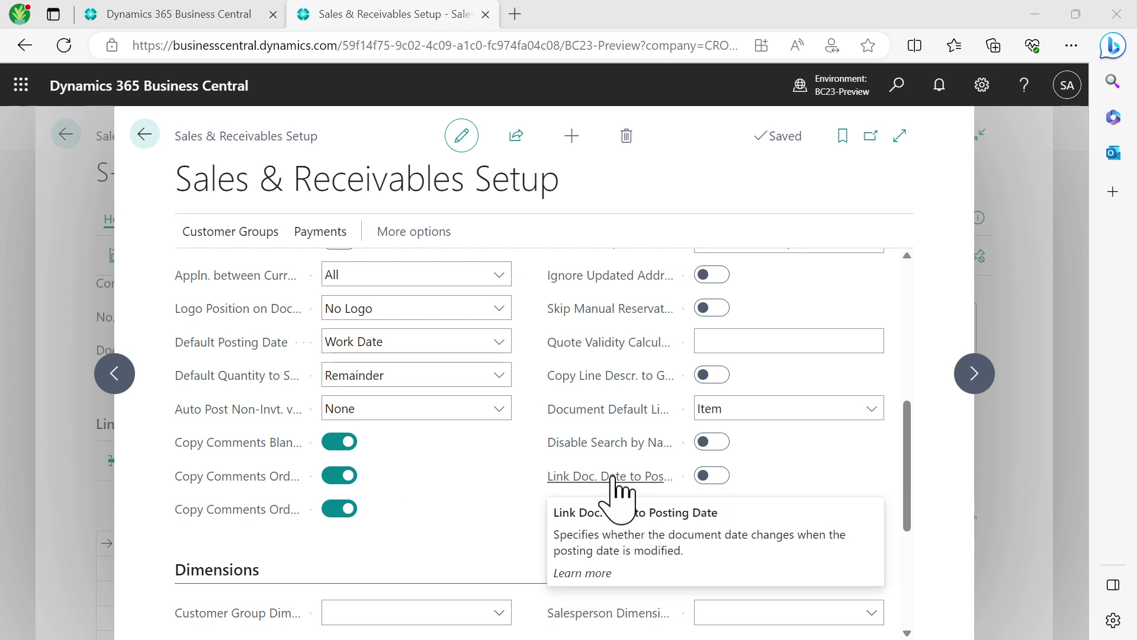
pyautogui.click(895, 92)
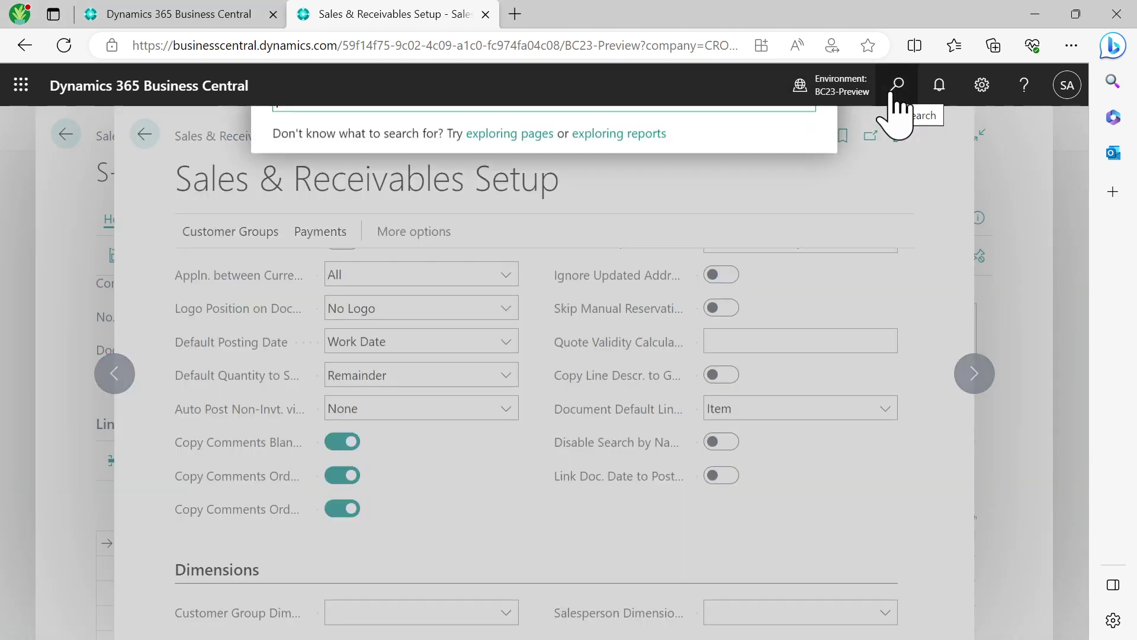
pyautogui.write('purchase')
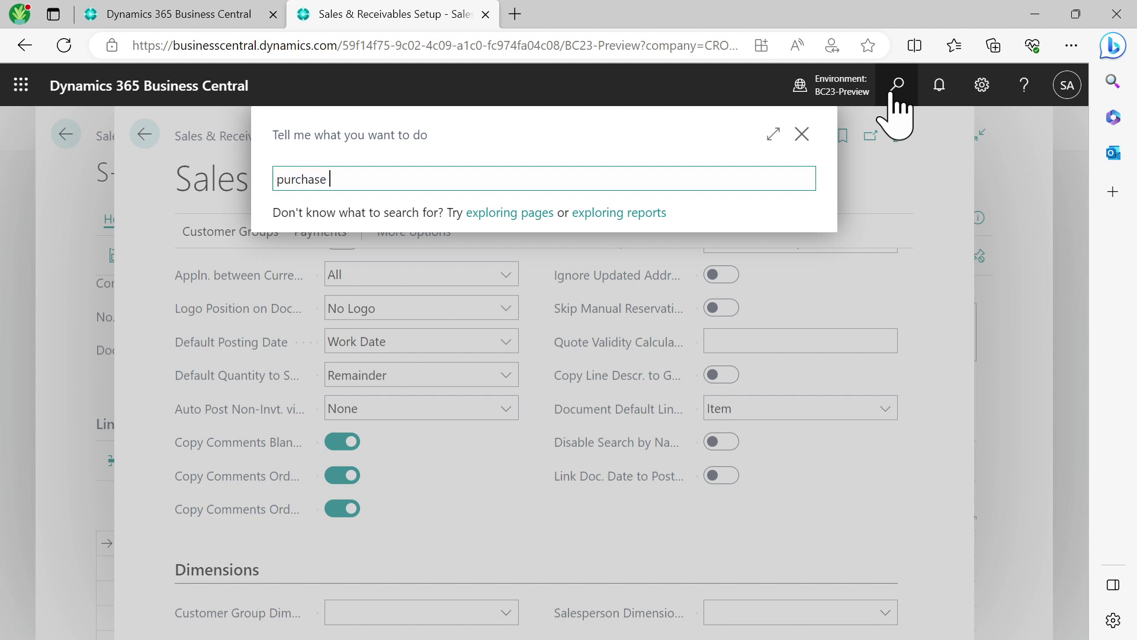
pyautogui.write(' & Paya')
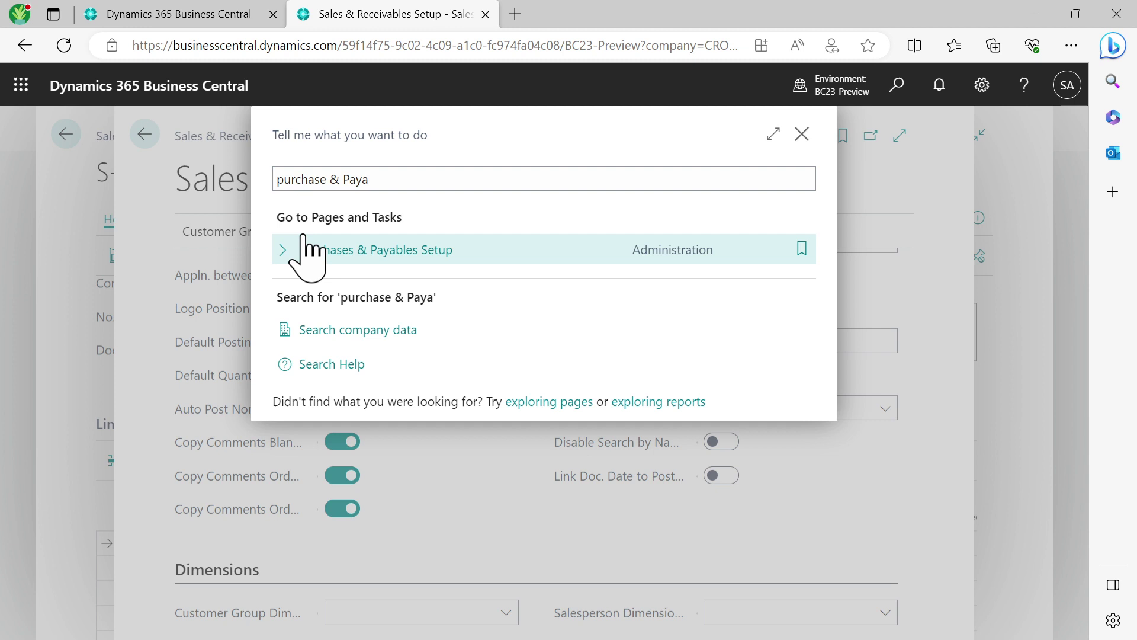
pyautogui.click(303, 240)
# Step: Expand the General section and display the Link Doc. Date to Posting Date setting's help
pyautogui.scroll(-1, 579, 490)
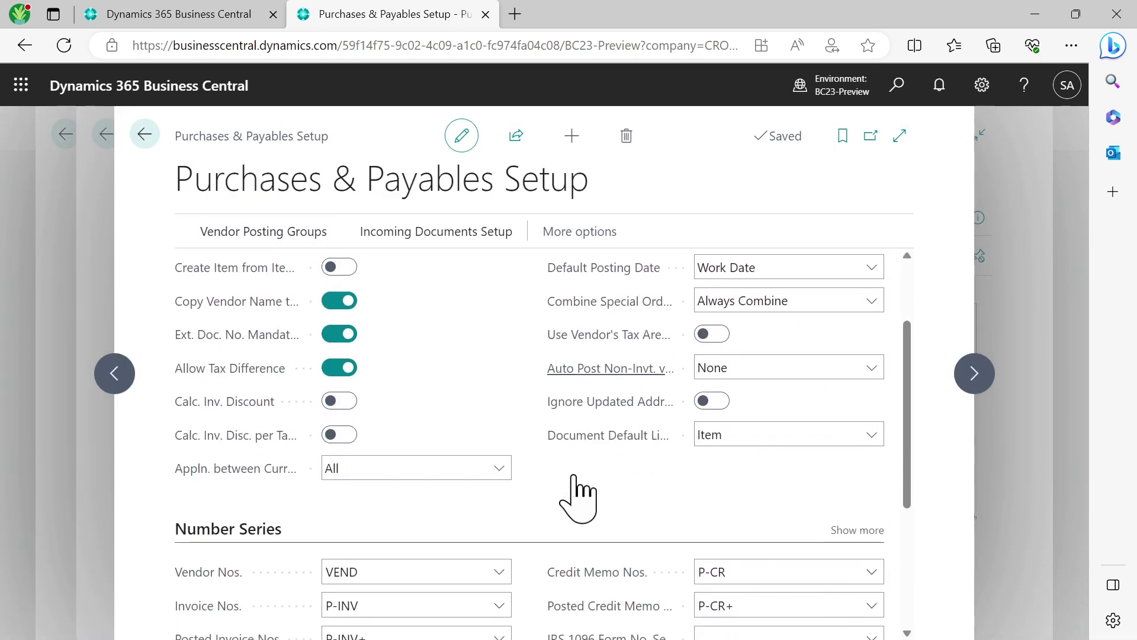
pyautogui.scroll(2, 574, 494)
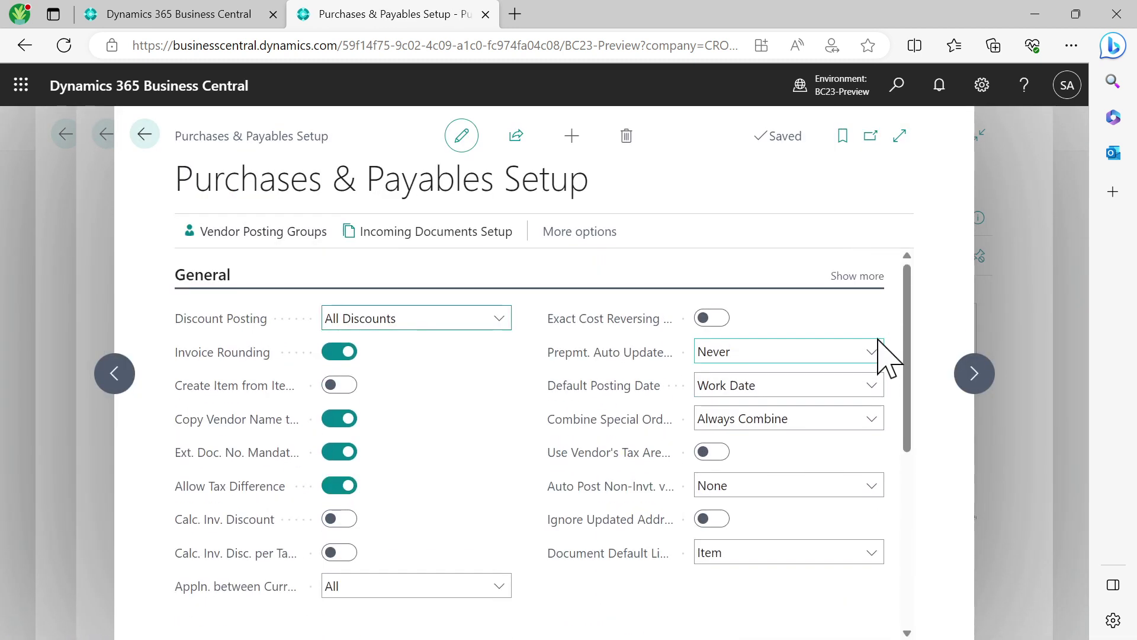
pyautogui.click(858, 277)
pyautogui.scroll(-4, 762, 403)
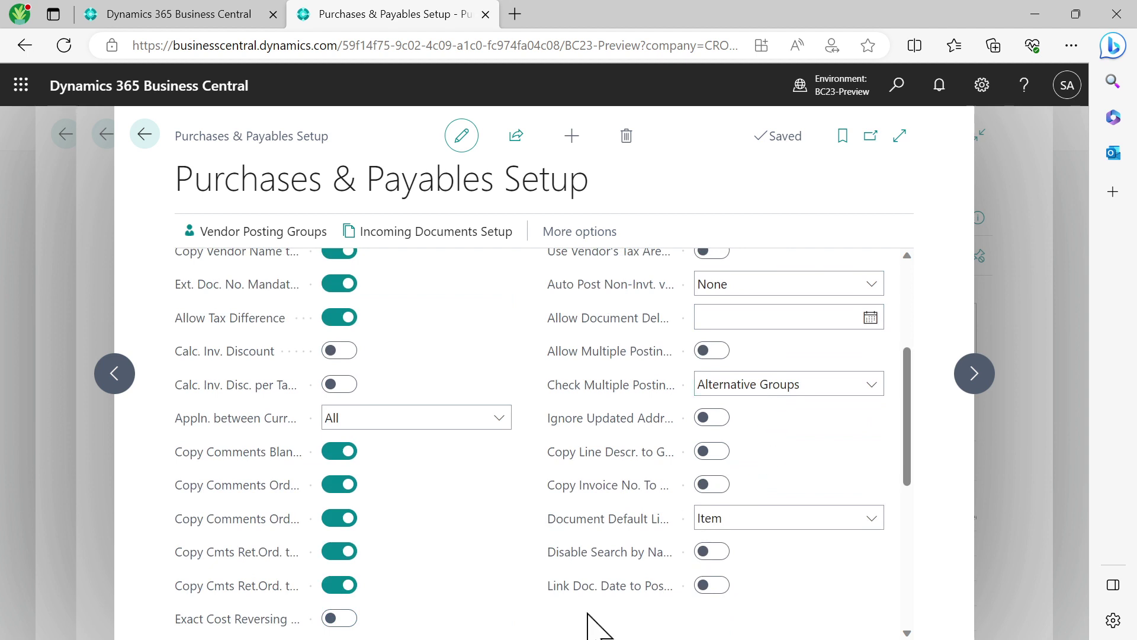
pyautogui.moveTo(603, 586)
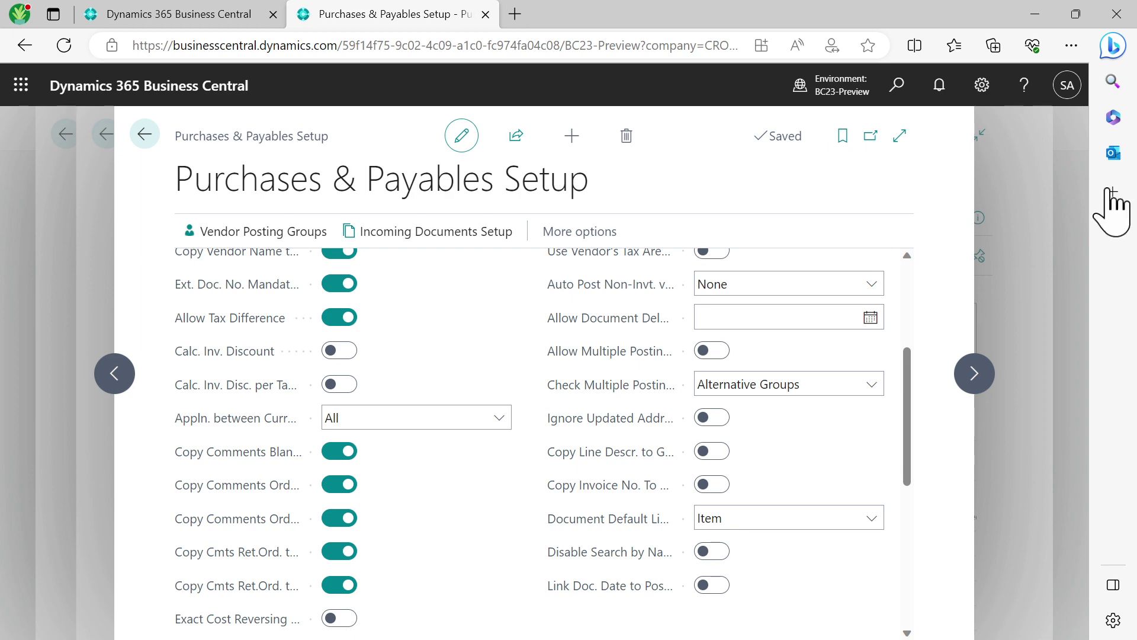
pyautogui.click(237, 15)
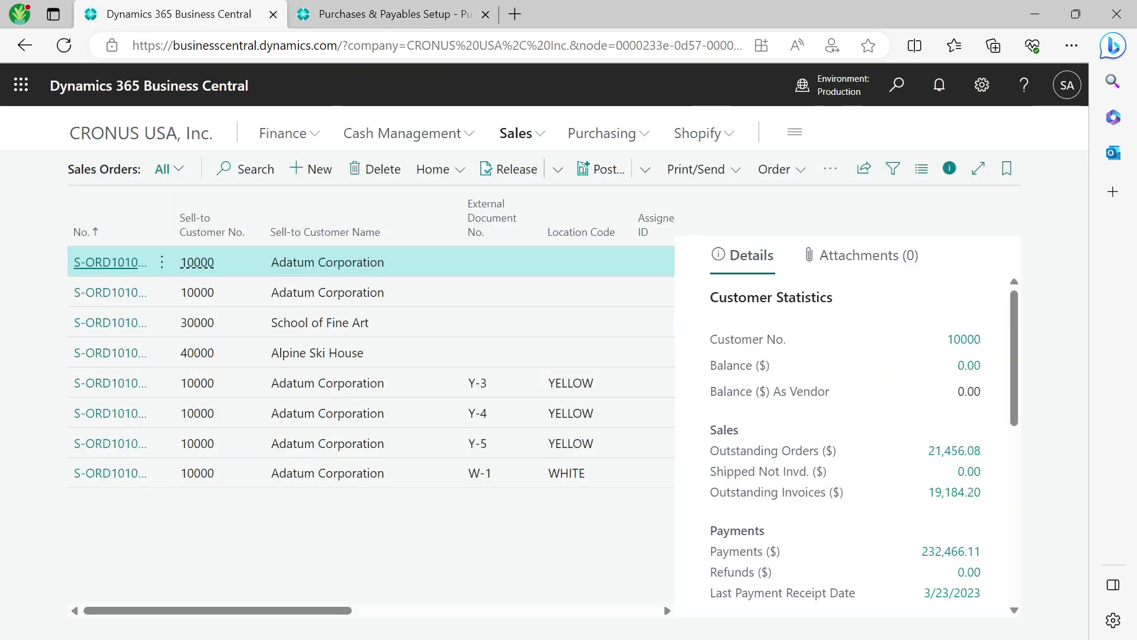
pyautogui.doubleClick(936, 11)
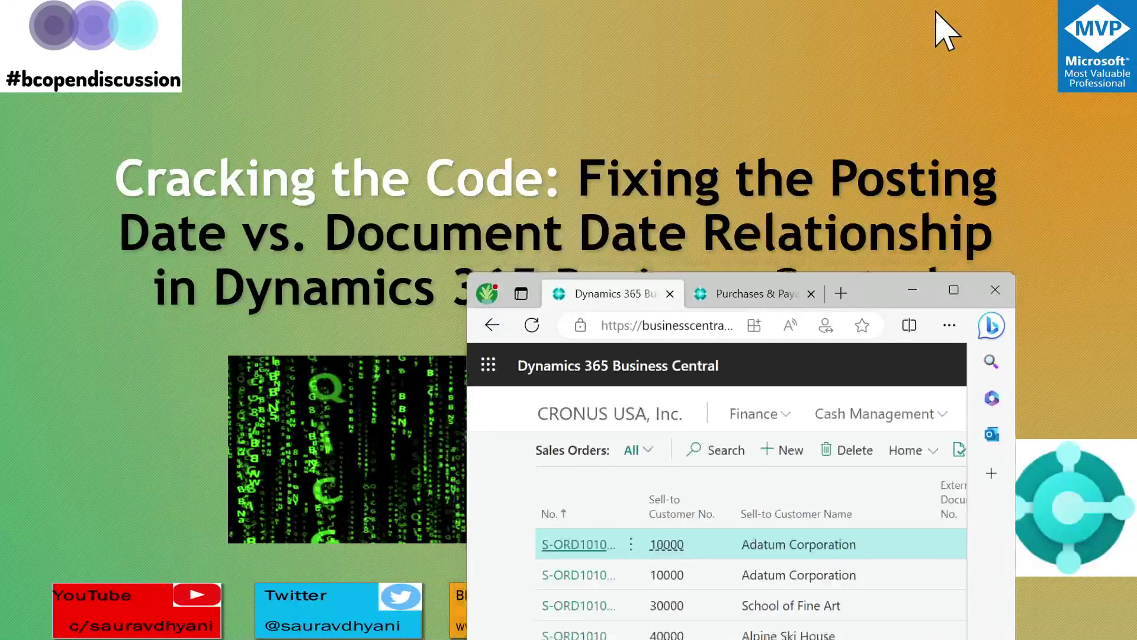
pyautogui.moveTo(873, 286); pyautogui.dragTo(753, 247)
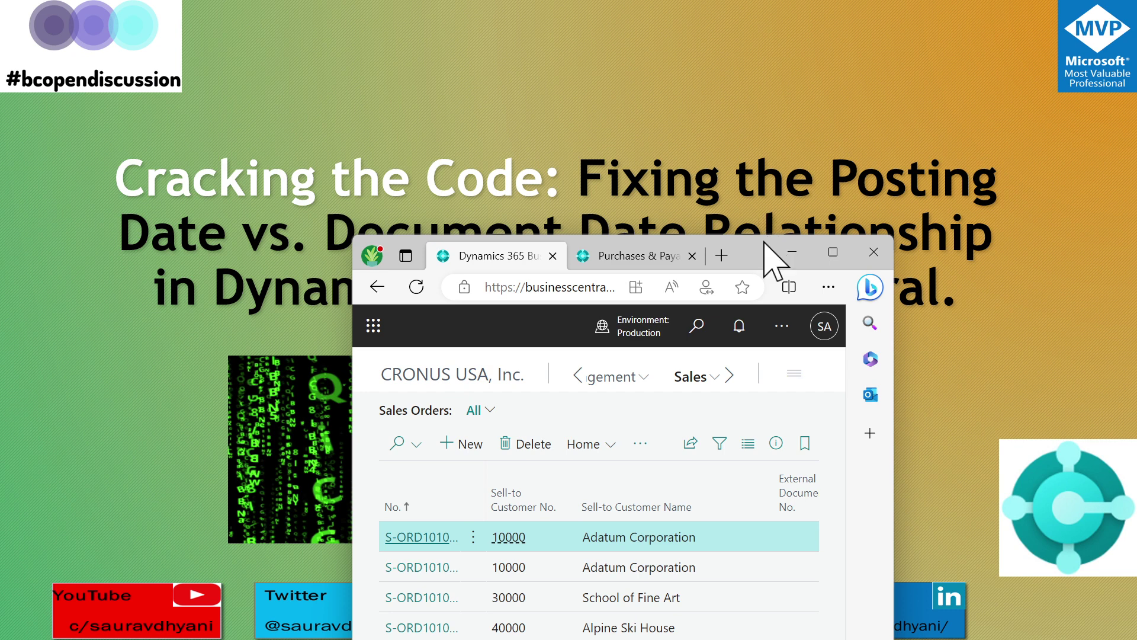
pyautogui.moveTo(806, 514)
pyautogui.click(833, 252)
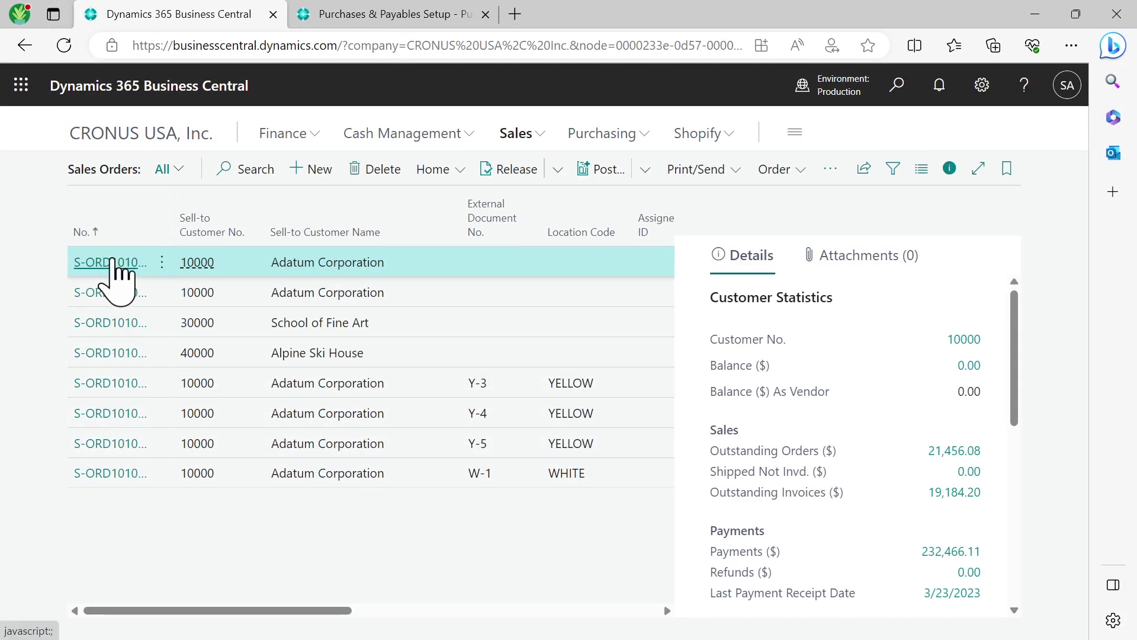
pyautogui.click(112, 262)
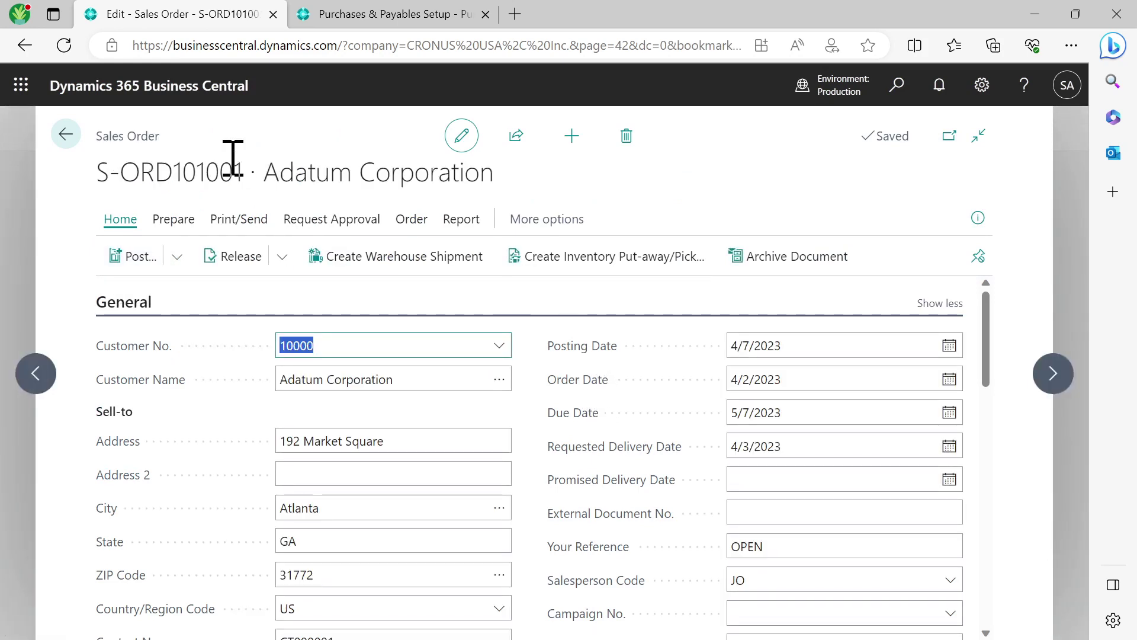
pyautogui.click(66, 135)
pyautogui.click(379, 13)
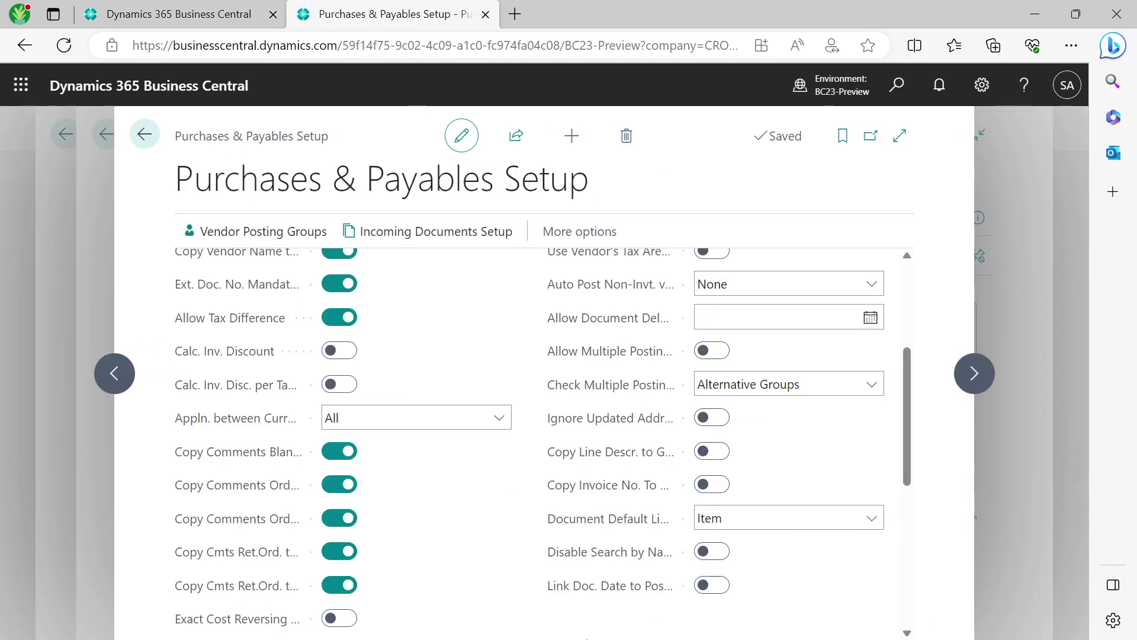